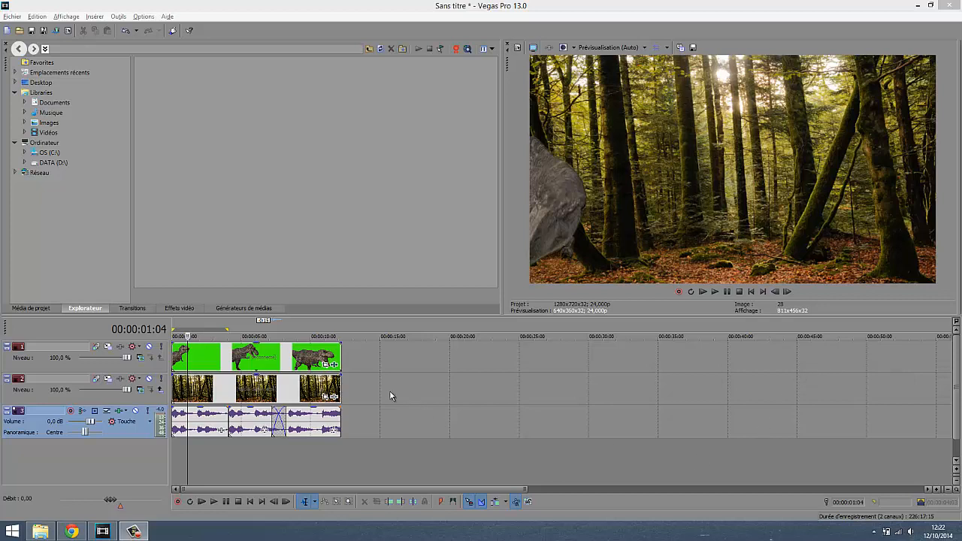
Play the JURASSIC PARK T Rex green-screen video from the YouTube footage folder, close the player and return to Vegas Pro.
click(214, 360)
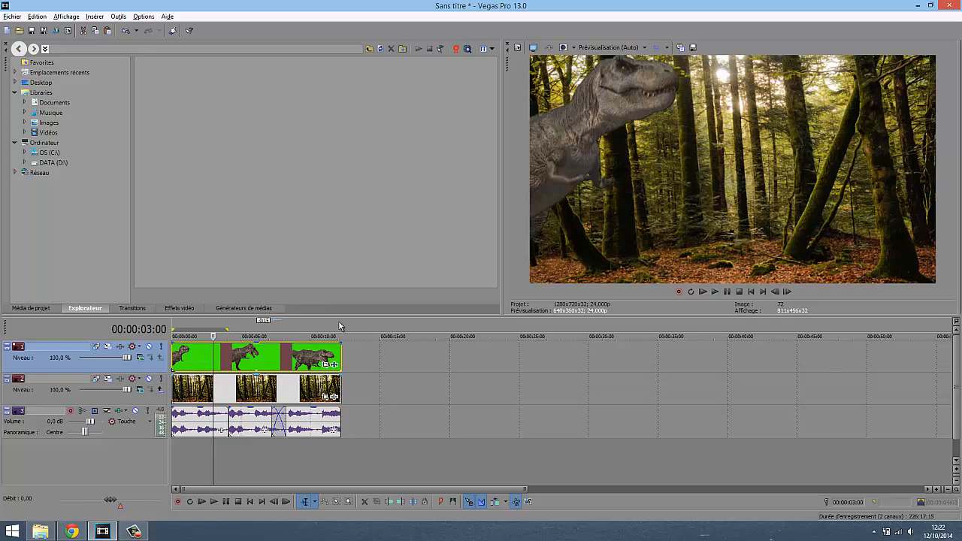
mouse_move(59, 532)
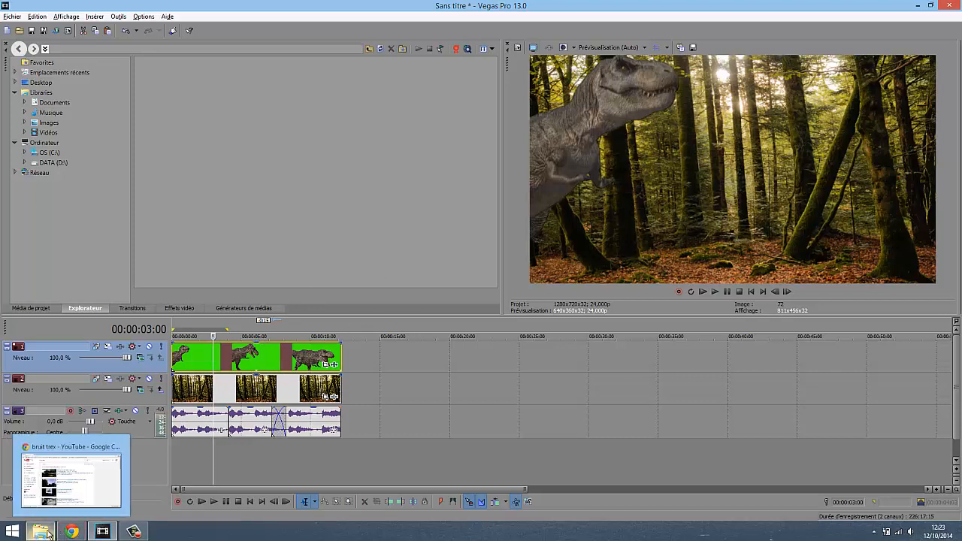
click(65, 479)
double_click(621, 263)
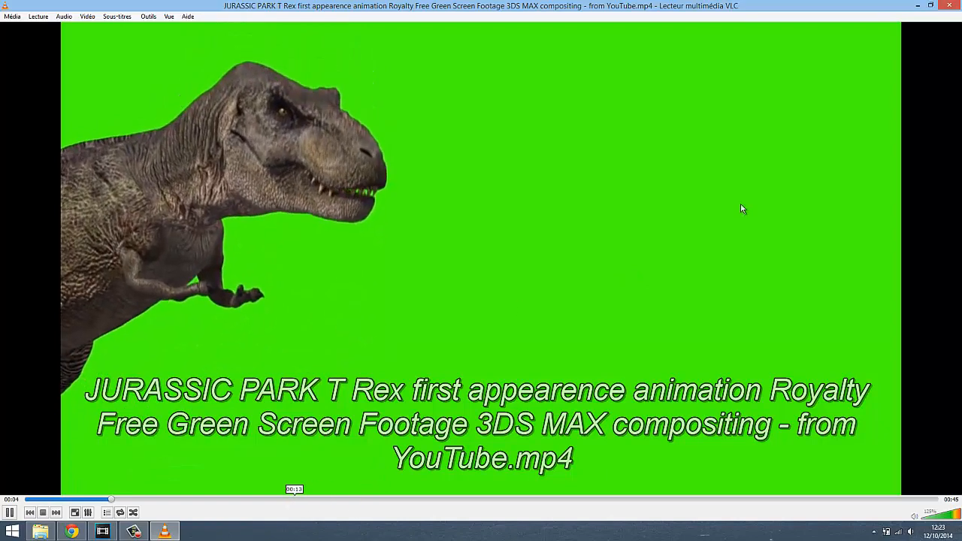
click(955, 8)
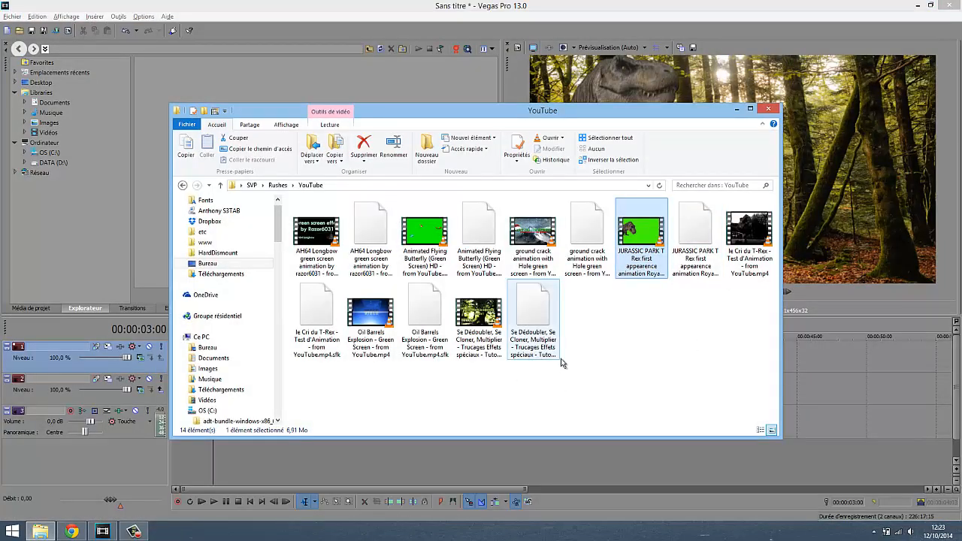
key(alt+Up)
key(alt+Up)
click(862, 386)
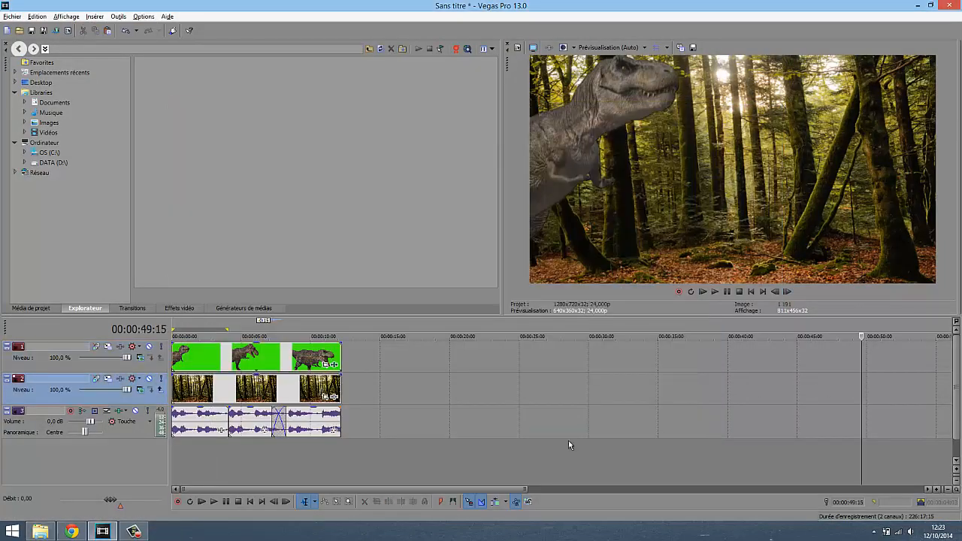
click(242, 399)
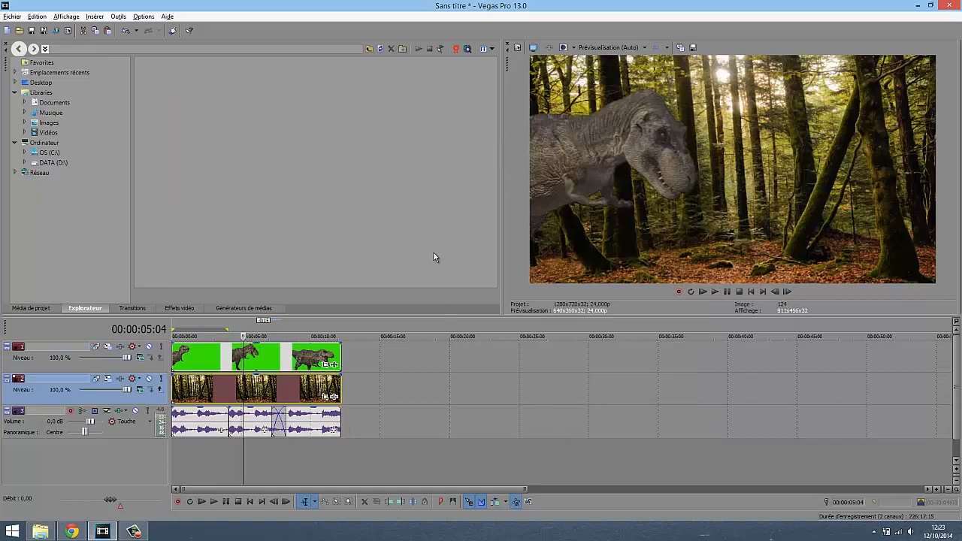
key(ctrl+n)
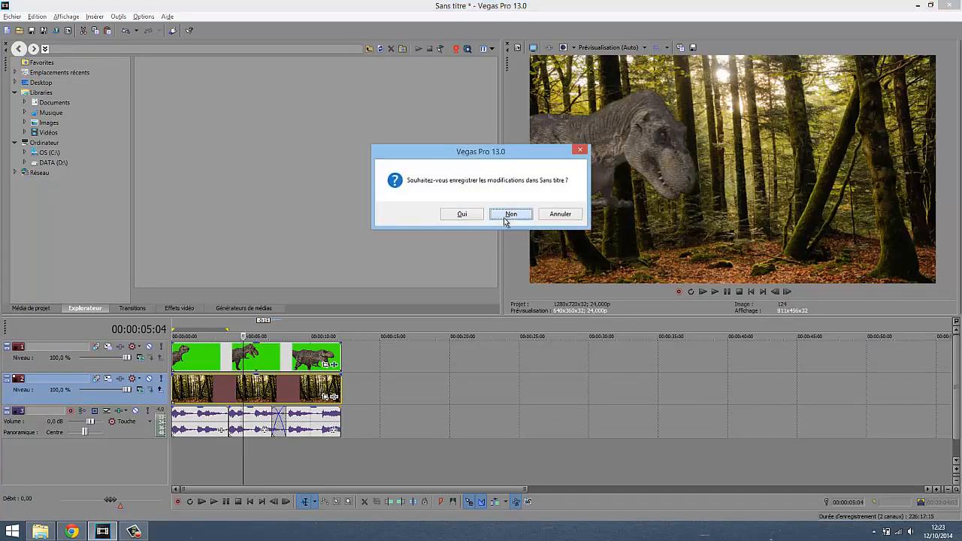
click(509, 216)
click(574, 365)
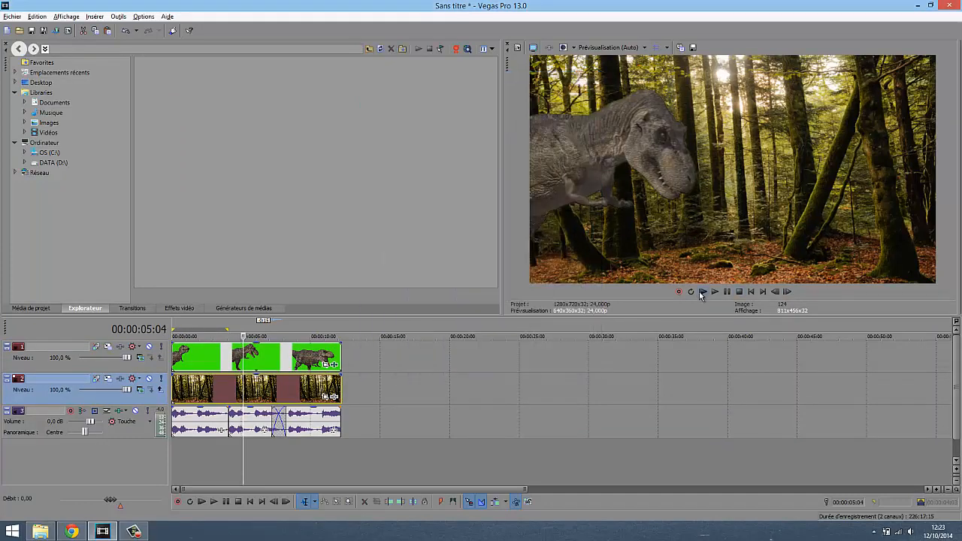
Play the T-Rex forest composite through to its end in the preview and stop playback.
click(702, 291)
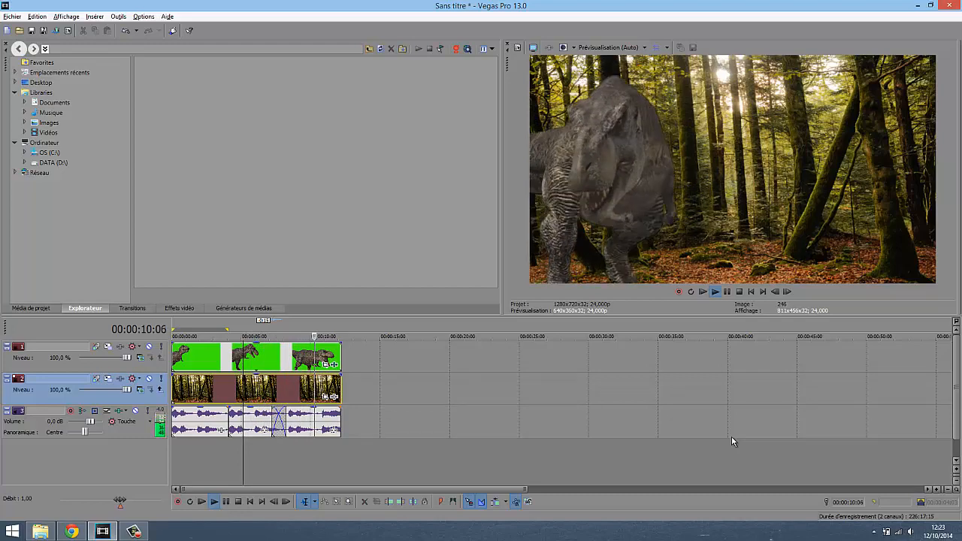
click(739, 292)
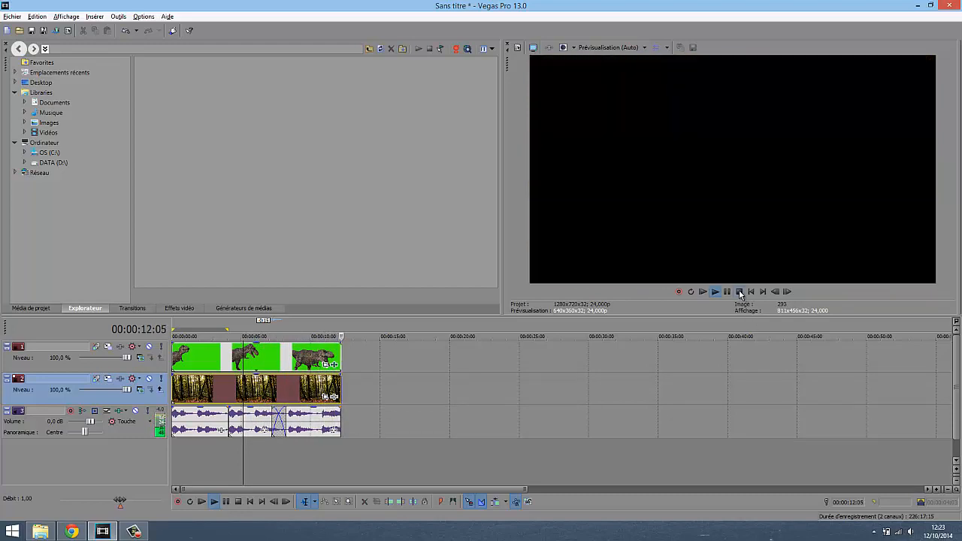
Create a new empty project with the default settings, discarding the changes to the untitled project.
key(ctrl+n)
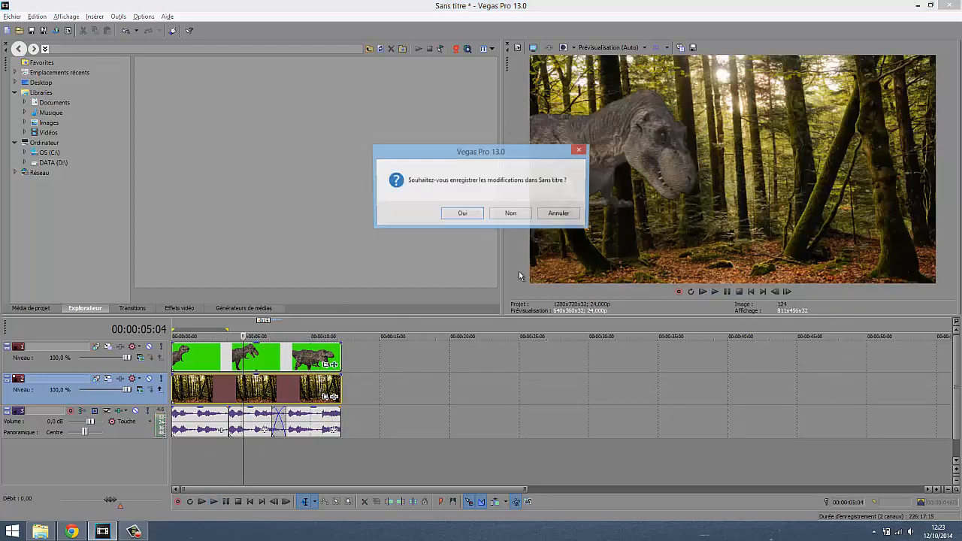
click(513, 218)
click(535, 365)
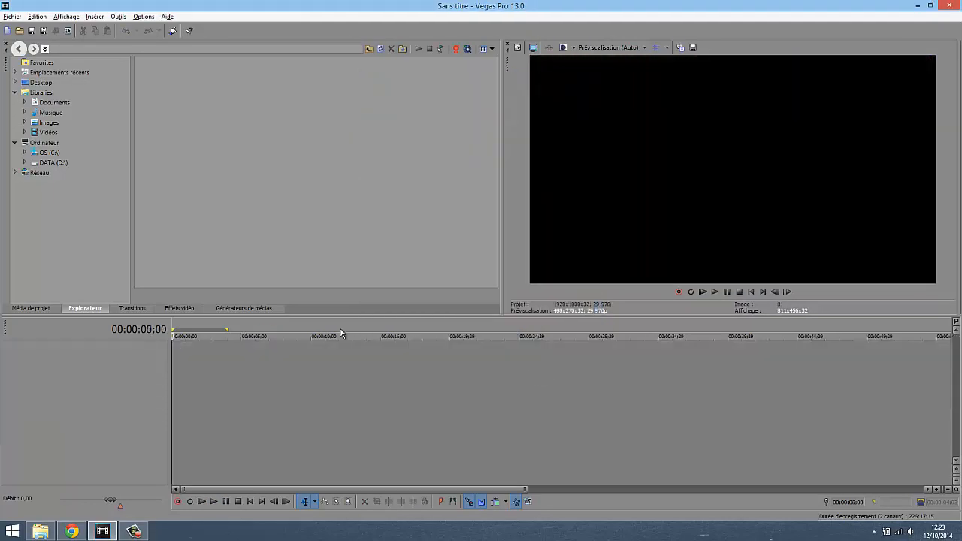
Import the JURASSIC PARK T Rex green-screen video from the YouTube footage folder into the project media.
click(40, 532)
key(alt+Right)
key(alt+Right)
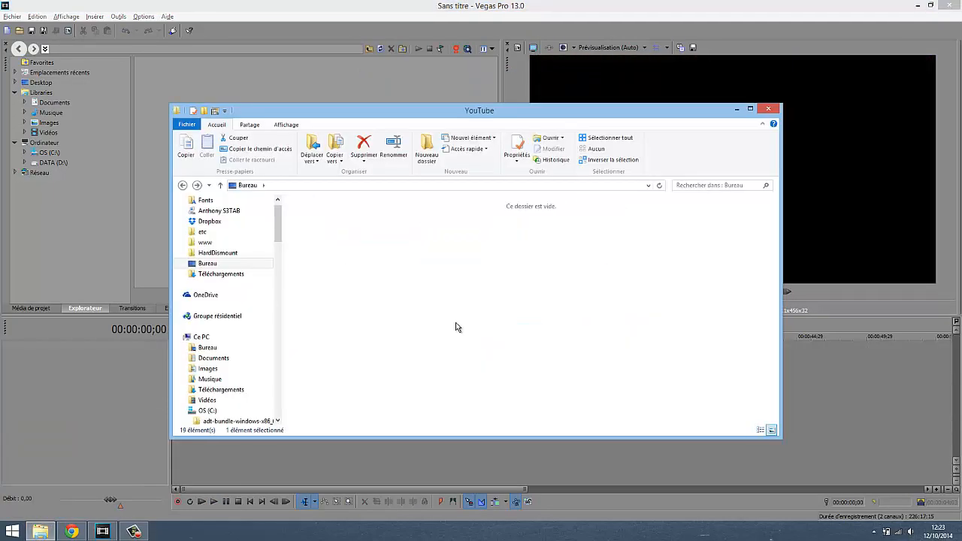
drag(638, 232, 155, 80)
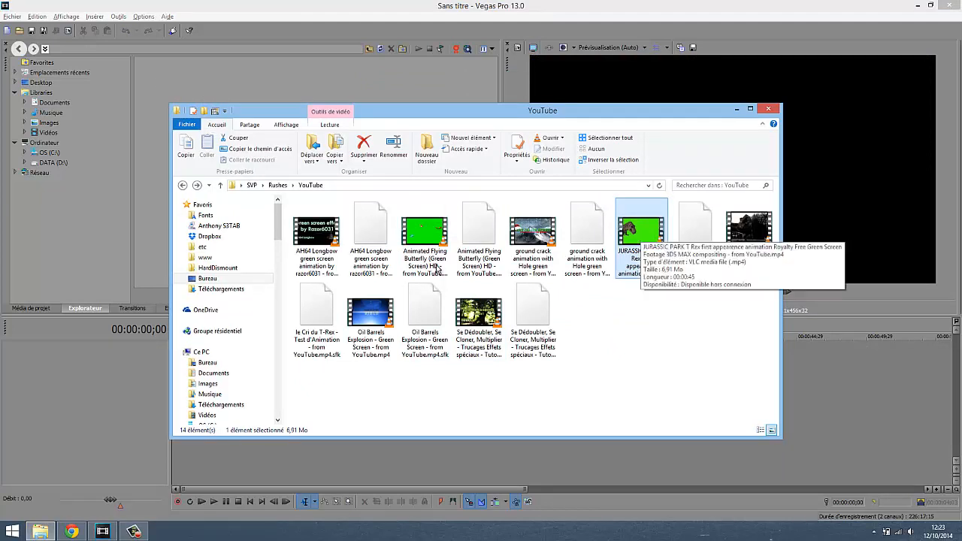
click(43, 306)
key(alt+Tab)
drag(625, 255, 126, 91)
click(126, 90)
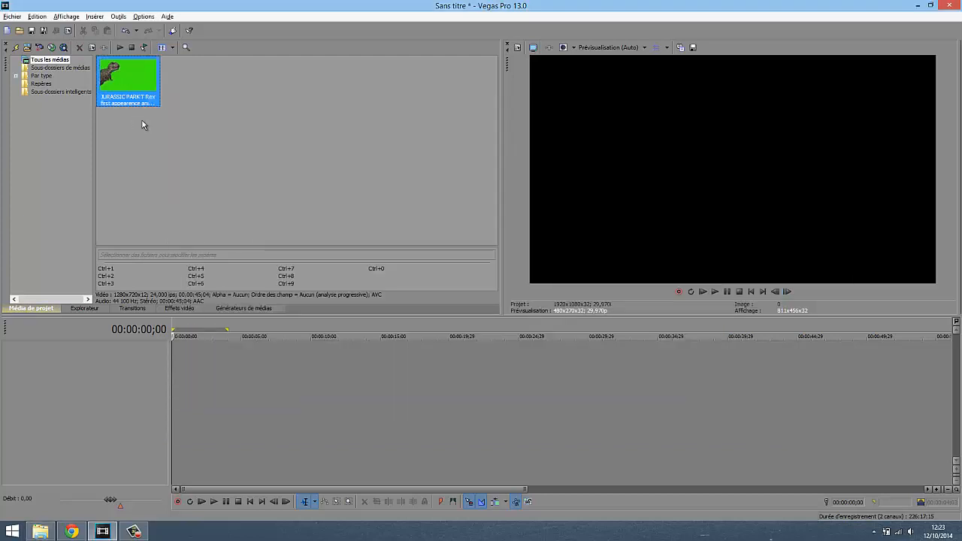
Place the T-Rex video at the start of the timeline, matching the project to its format, and delete its audio track.
drag(177, 361, 183, 370)
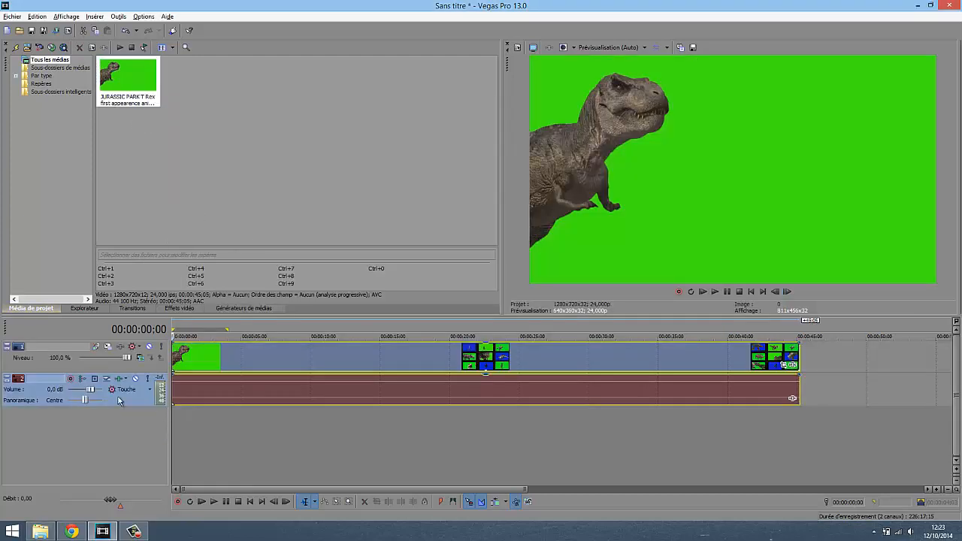
key(Delete)
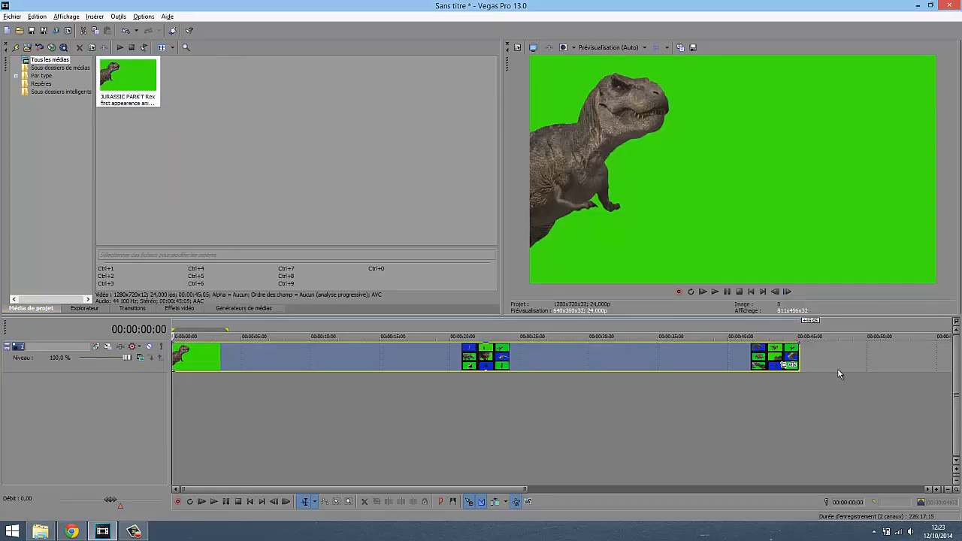
Trim the end of the T-Rex clip so that it lasts about 12 seconds.
drag(797, 361, 346, 363)
click(413, 396)
drag(343, 408, 222, 401)
click(199, 400)
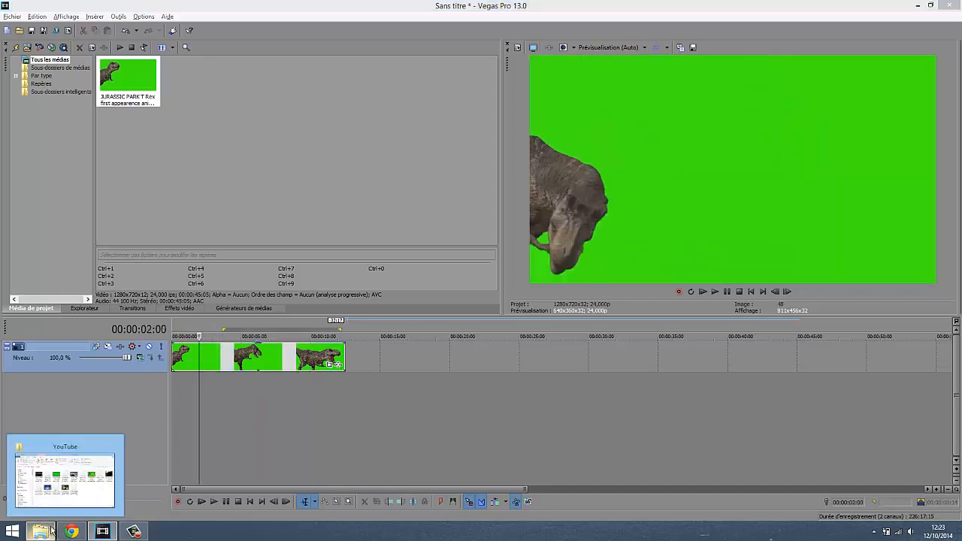
Add the forest JPEG from the desktop on a track below the T-Rex clip and extend it to the clip's length.
click(68, 478)
click(212, 278)
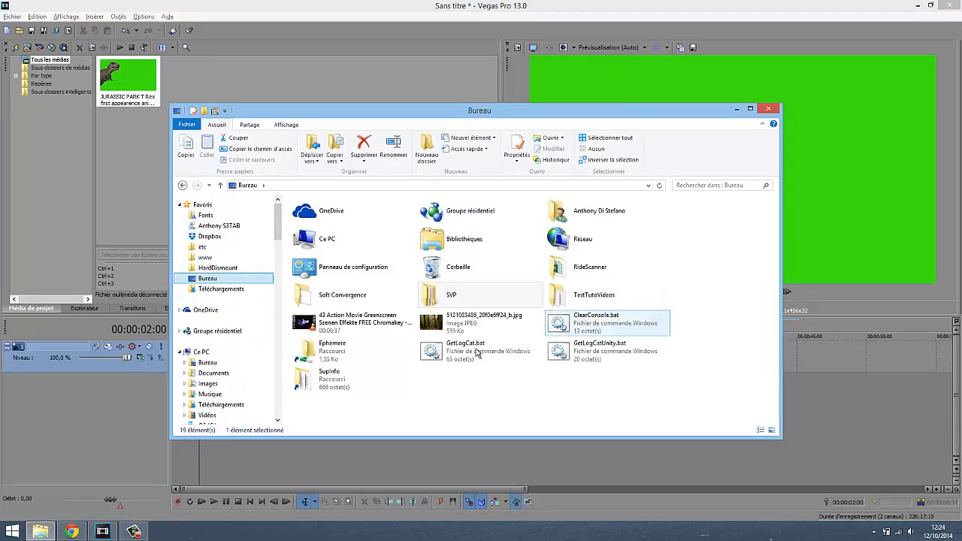
drag(451, 323, 173, 459)
click(243, 452)
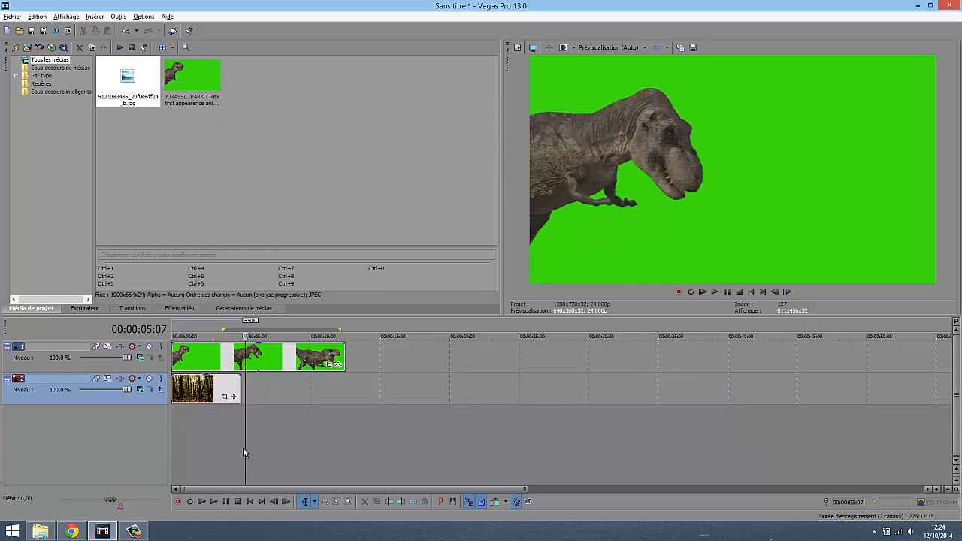
click(208, 387)
drag(240, 387, 344, 387)
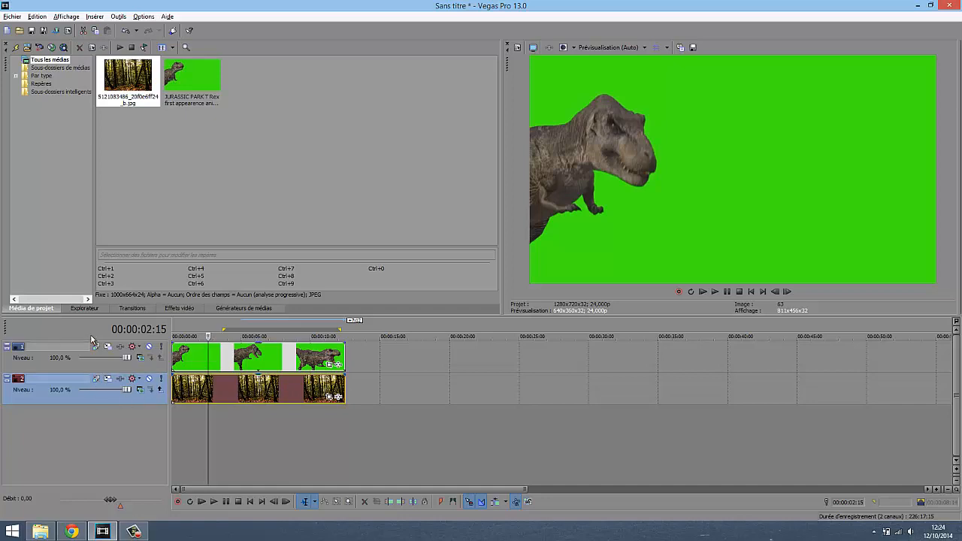
Move the forest track above the T-Rex track to compare the stacking, and put it back underneath.
drag(125, 370, 117, 390)
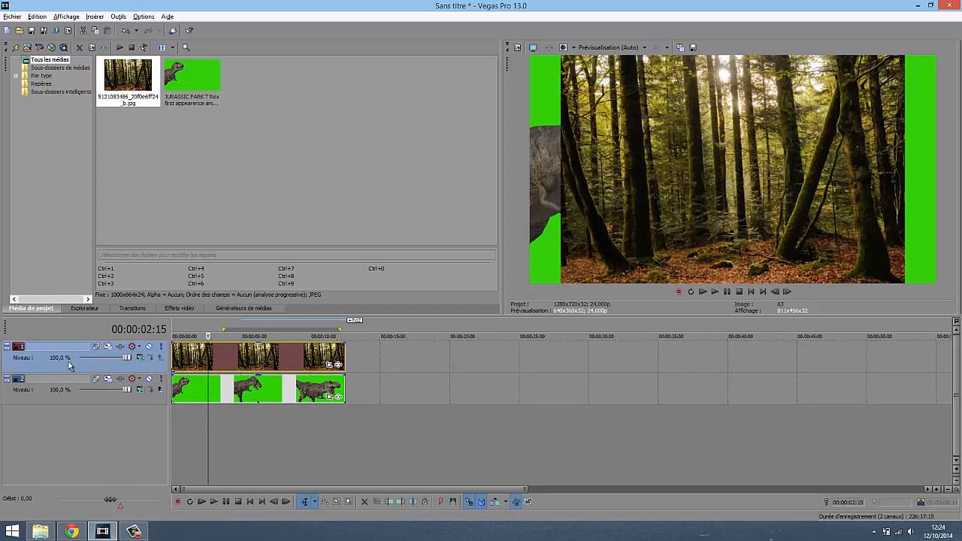
drag(70, 366, 69, 406)
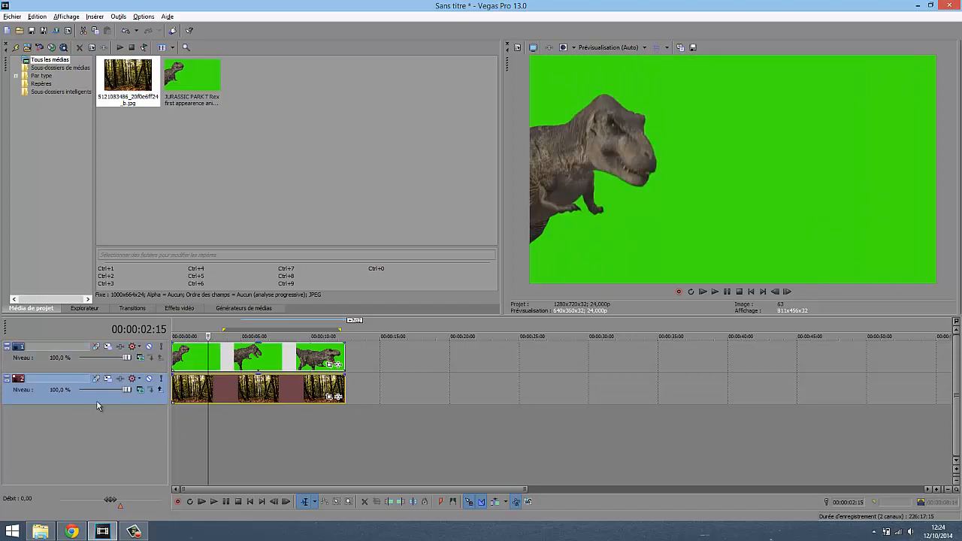
Apply the Incrustation en chrominance Sony effect to the T-Rex clip.
click(306, 359)
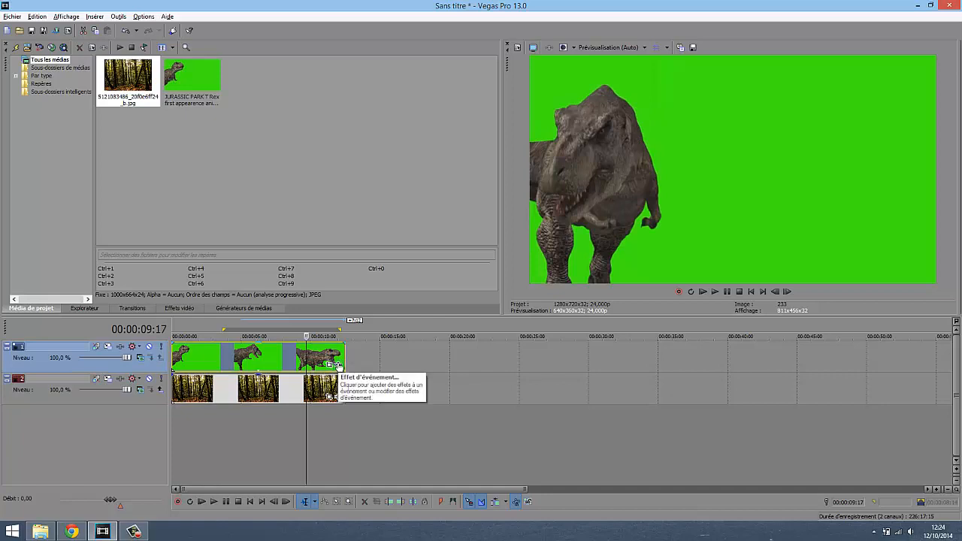
click(338, 365)
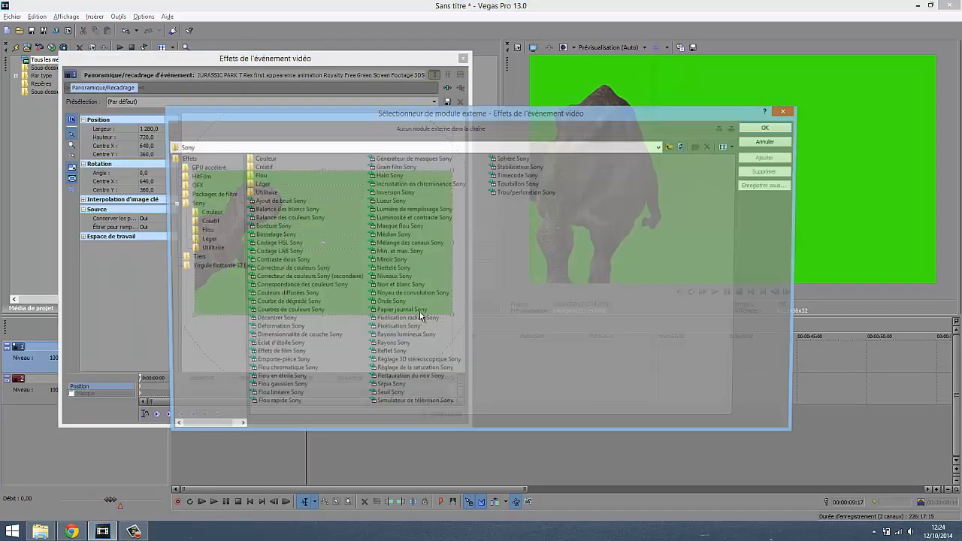
click(401, 185)
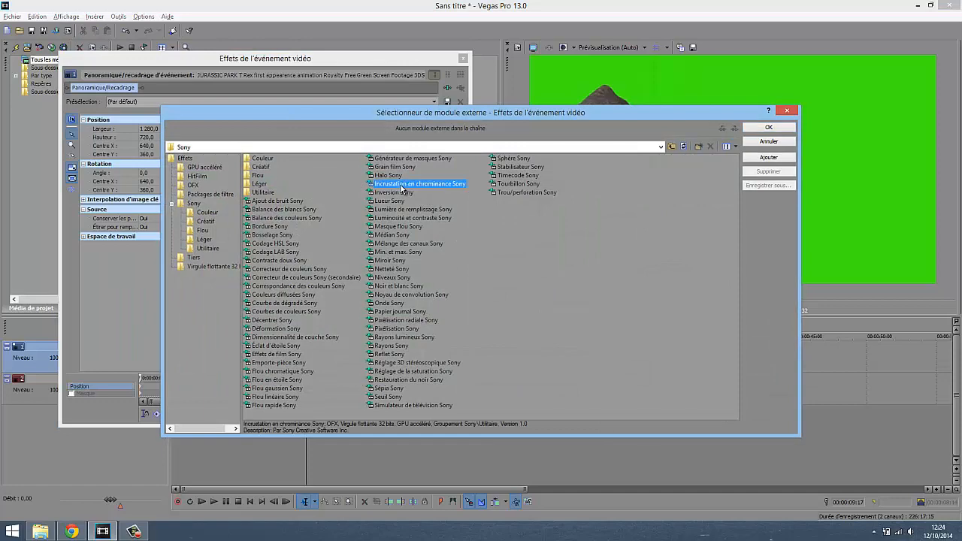
click(768, 129)
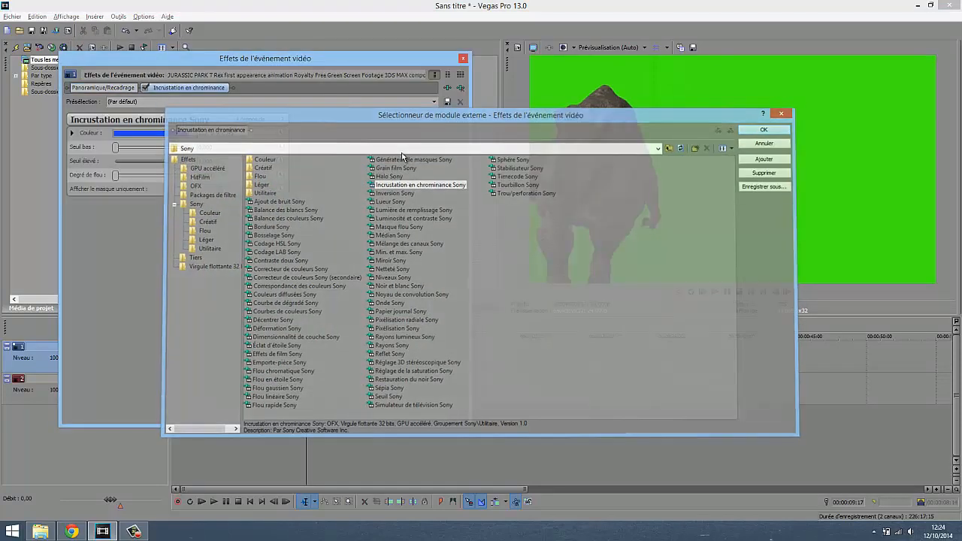
Set the chroma key colour by sampling the green background of the T-Rex video in the preview.
click(182, 137)
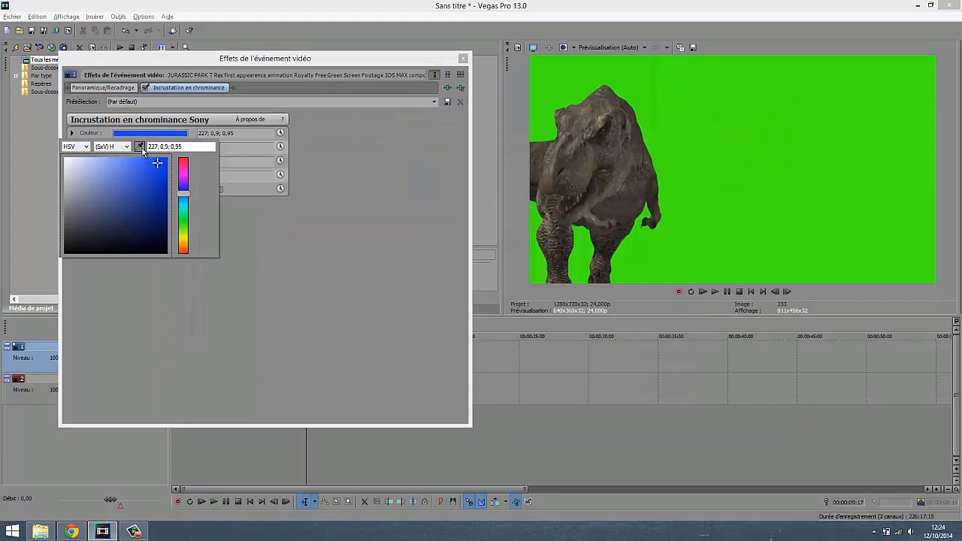
click(141, 148)
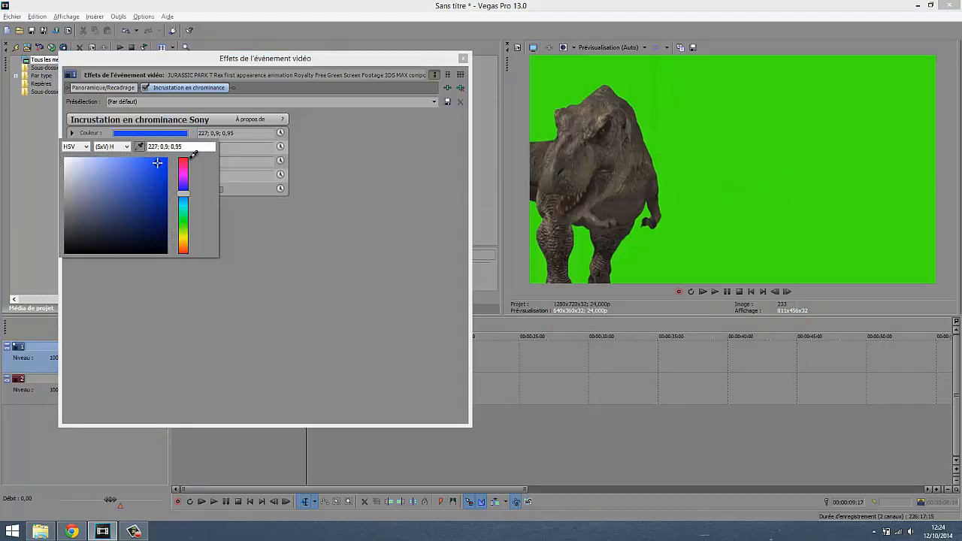
click(753, 149)
click(265, 237)
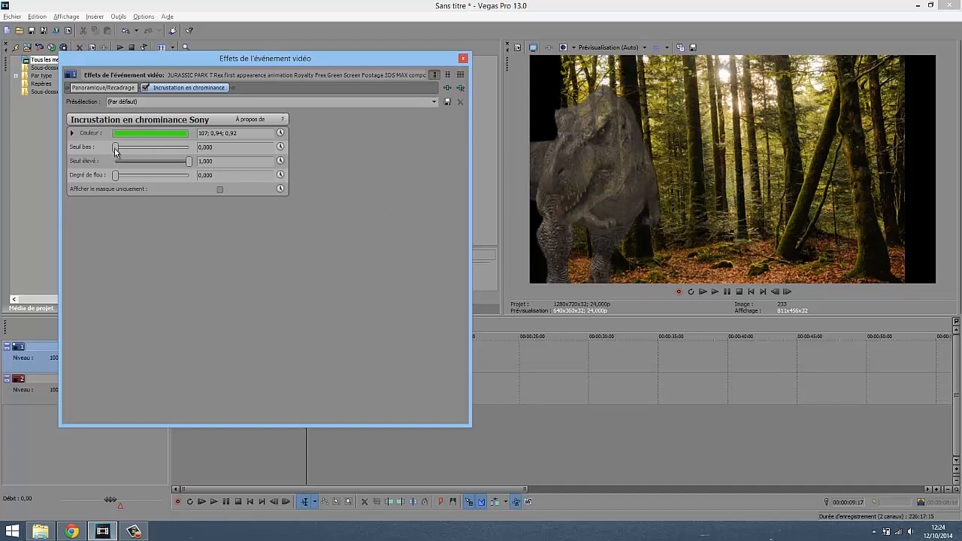
Keep the key's low threshold at 0,000, lower its high threshold to 0,694 and close the effect settings.
mouse_move(116, 151)
mouse_down()
mouse_move(211, 155)
mouse_move(115, 151)
mouse_up()
mouse_move(182, 165)
mouse_down()
mouse_move(115, 167)
mouse_move(194, 166)
mouse_move(172, 166)
mouse_up()
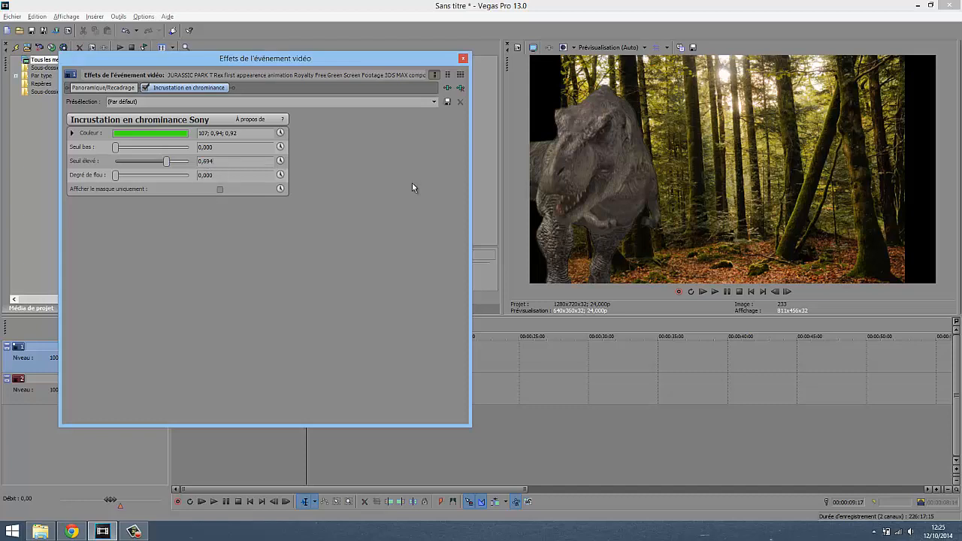
click(463, 58)
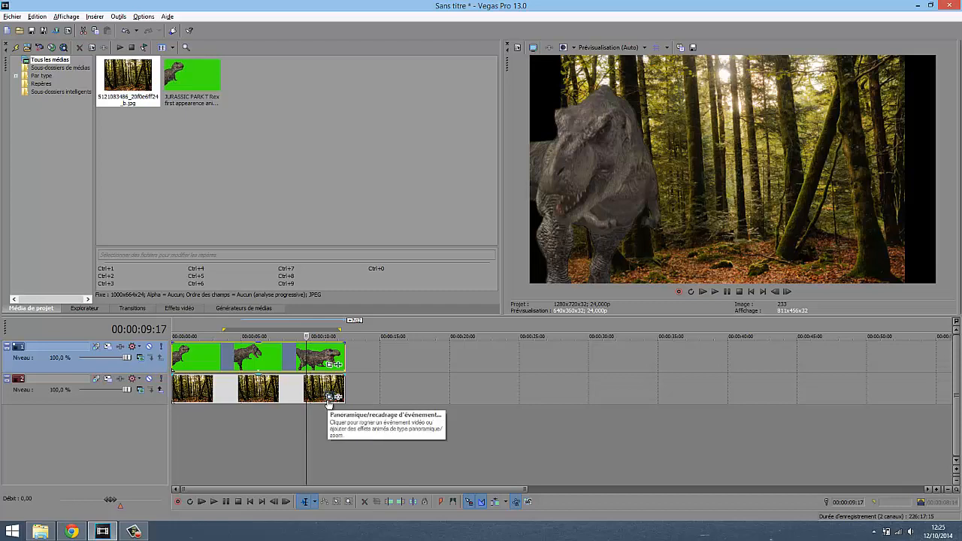
Set the forest image's source aspect-ratio preservation to Non in its pan/crop settings, and play back the composite.
click(329, 398)
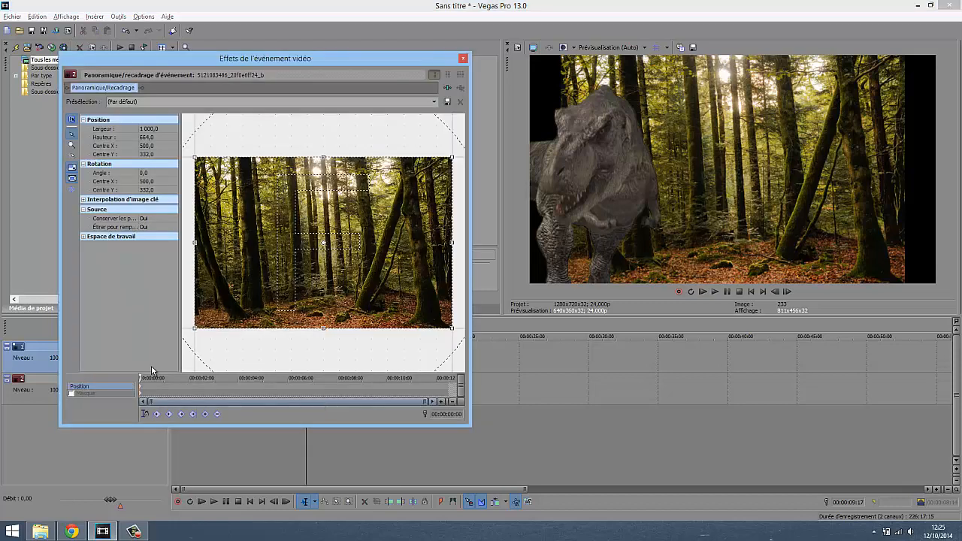
click(84, 210)
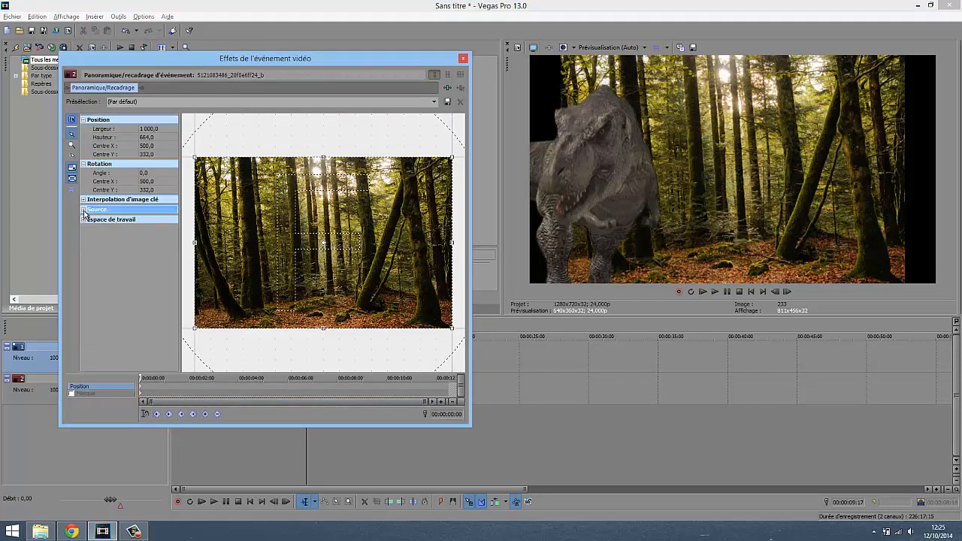
click(85, 210)
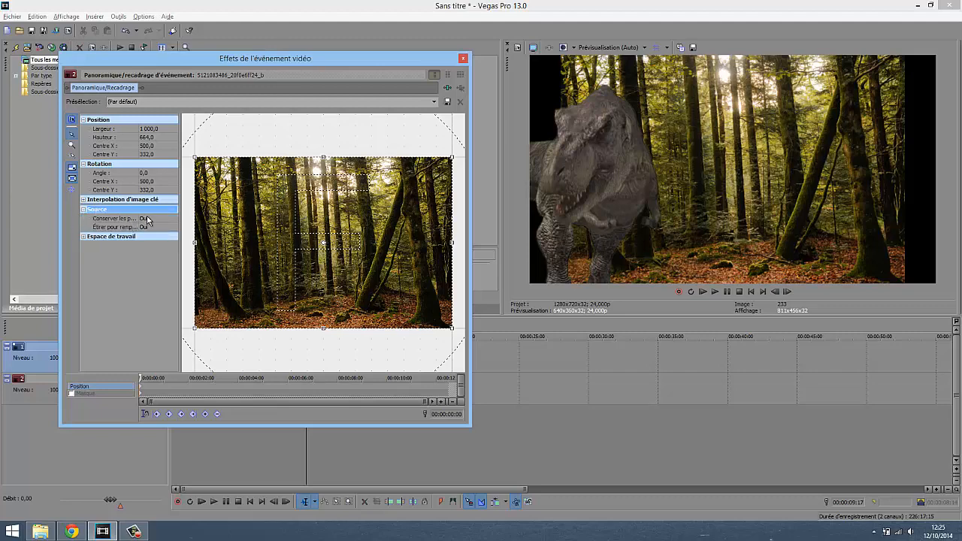
click(147, 218)
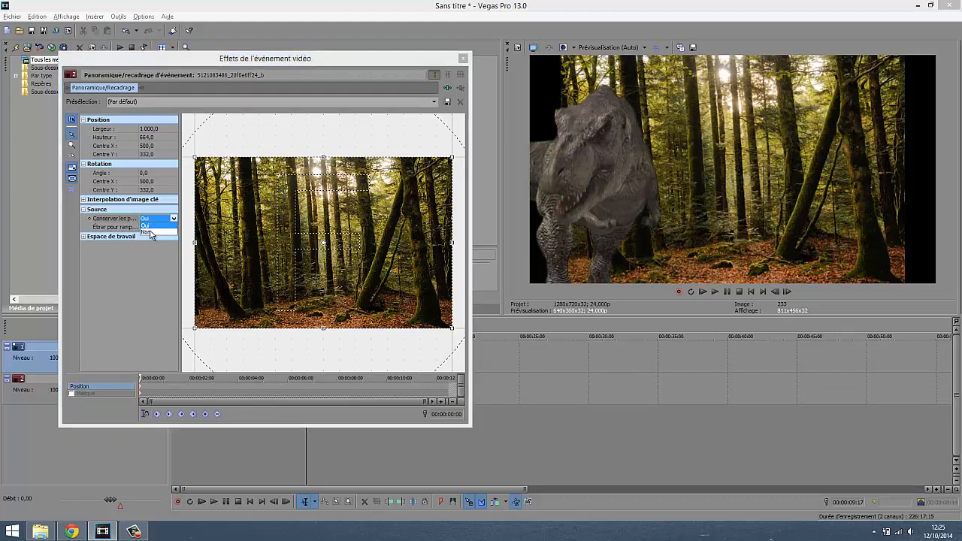
click(148, 231)
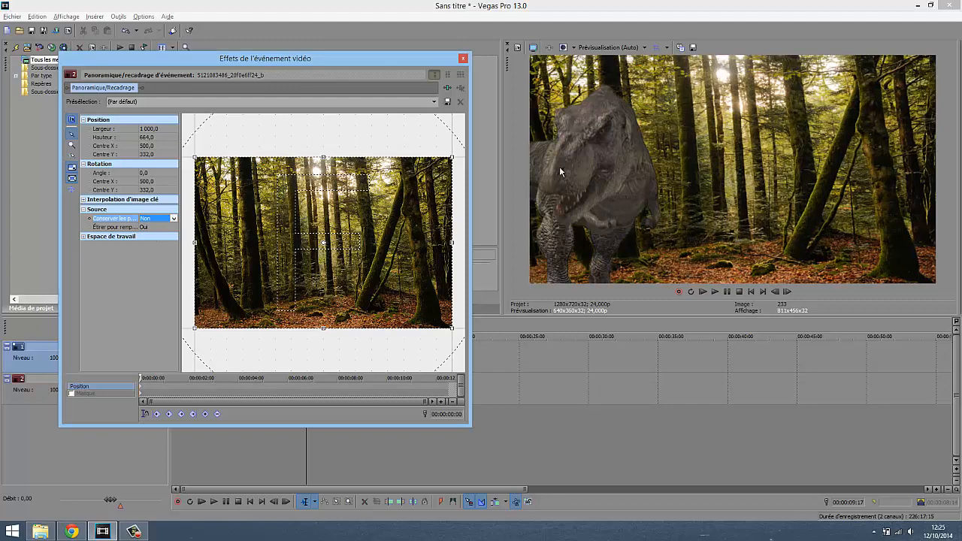
click(463, 59)
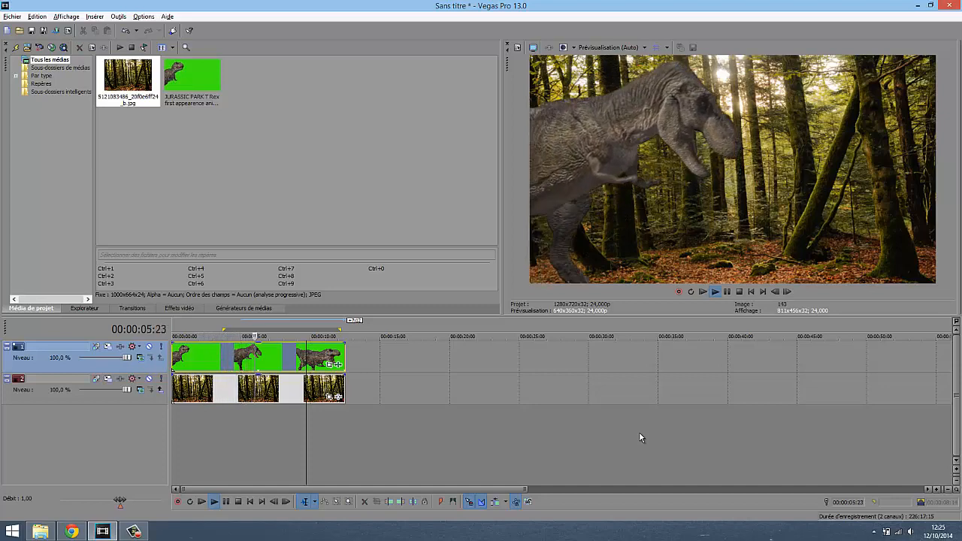
click(740, 293)
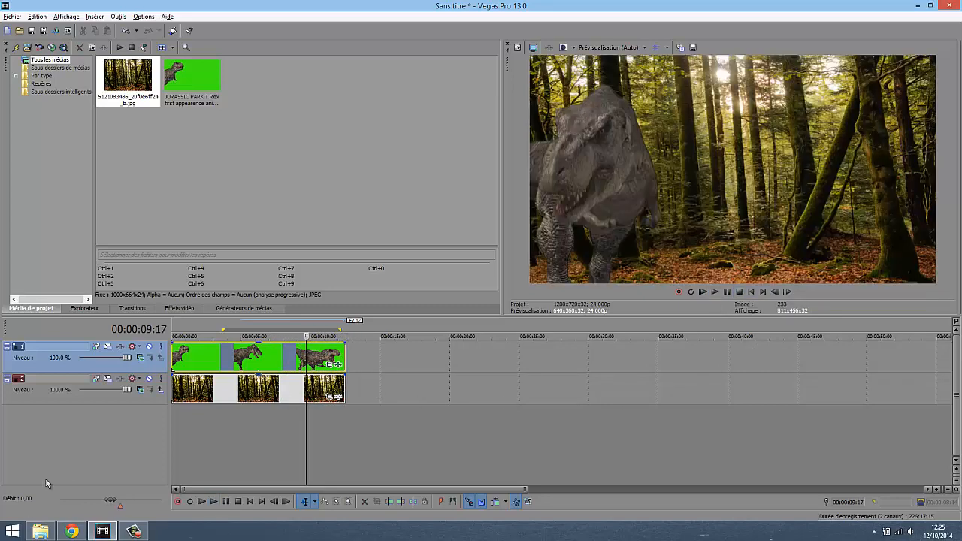
Add the le Cri du T-Rex video from the SVP > Rushes > YouTube folder below the forest track and delete its video track.
click(40, 531)
double_click(443, 295)
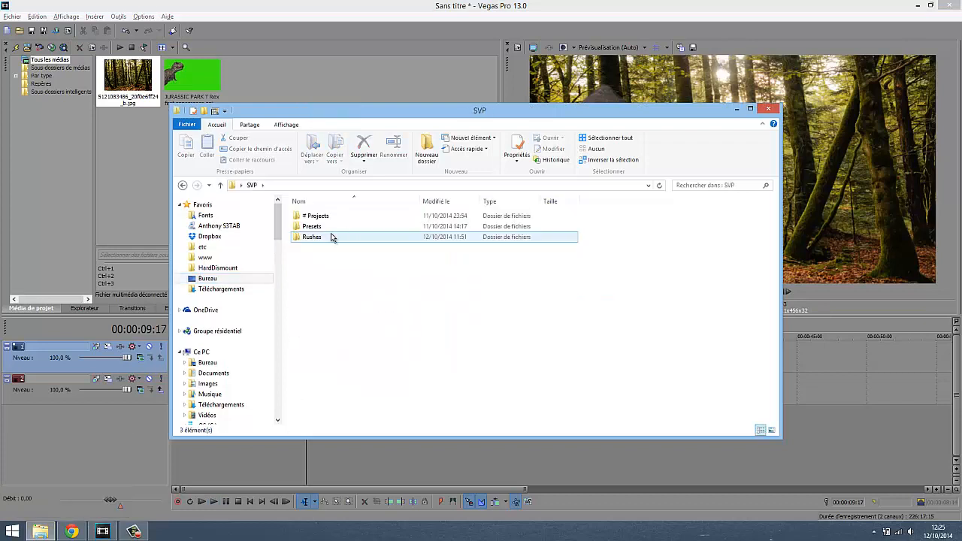
double_click(332, 239)
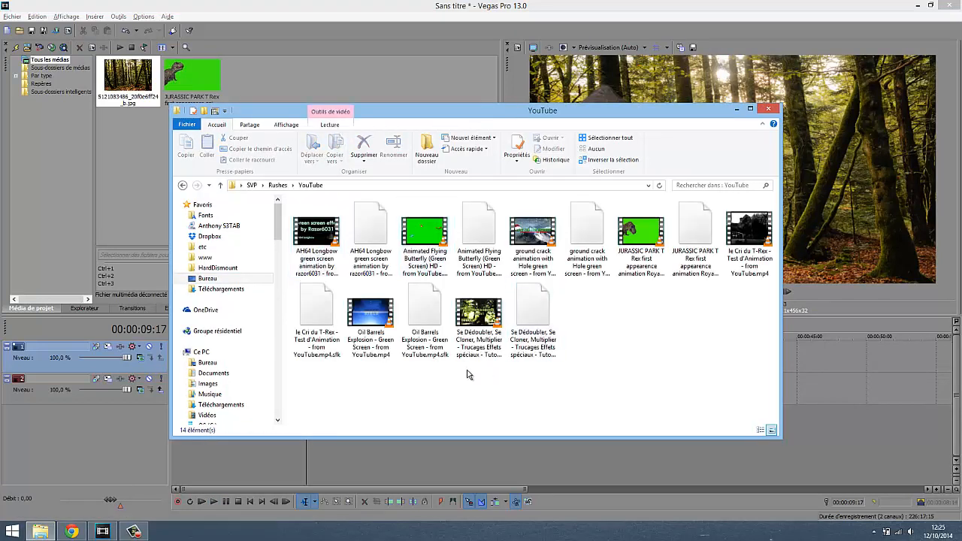
drag(749, 237, 279, 447)
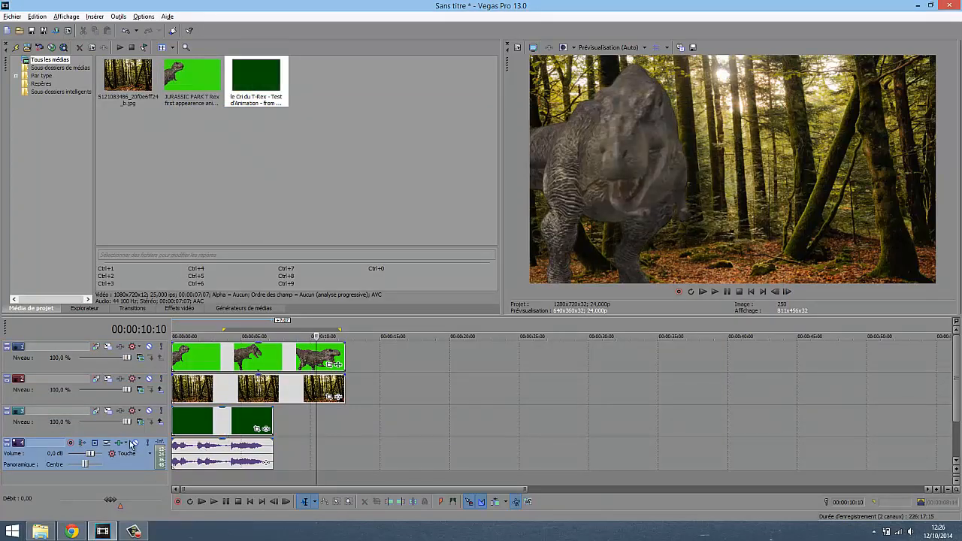
click(106, 433)
key(Delete)
Move the roar audio clip to start at about 7 seconds and play back the result.
click(209, 427)
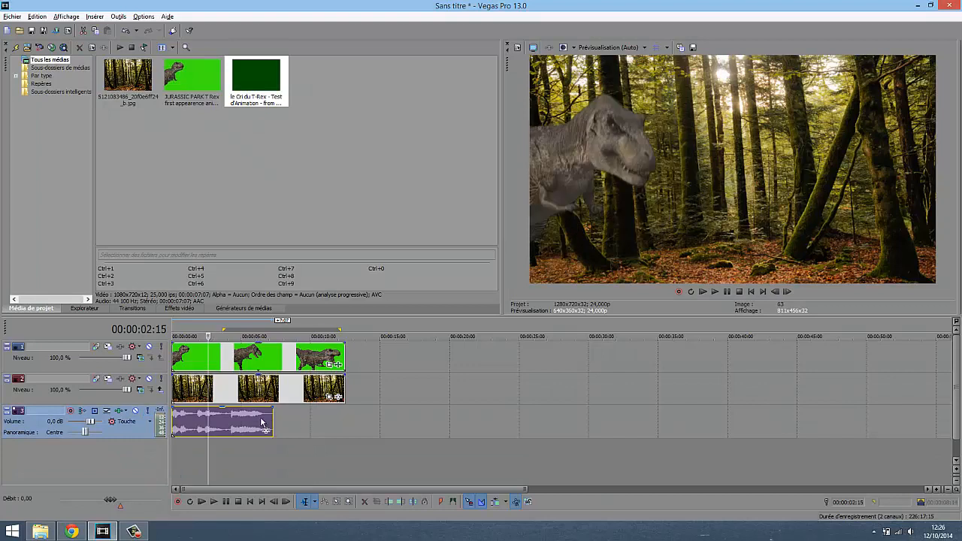
drag(262, 422, 336, 416)
click(319, 454)
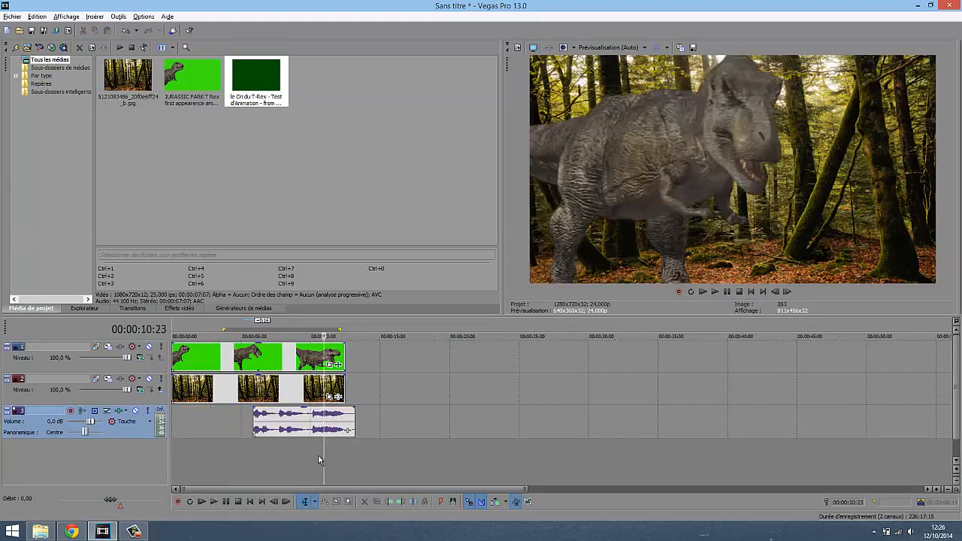
drag(318, 456, 352, 425)
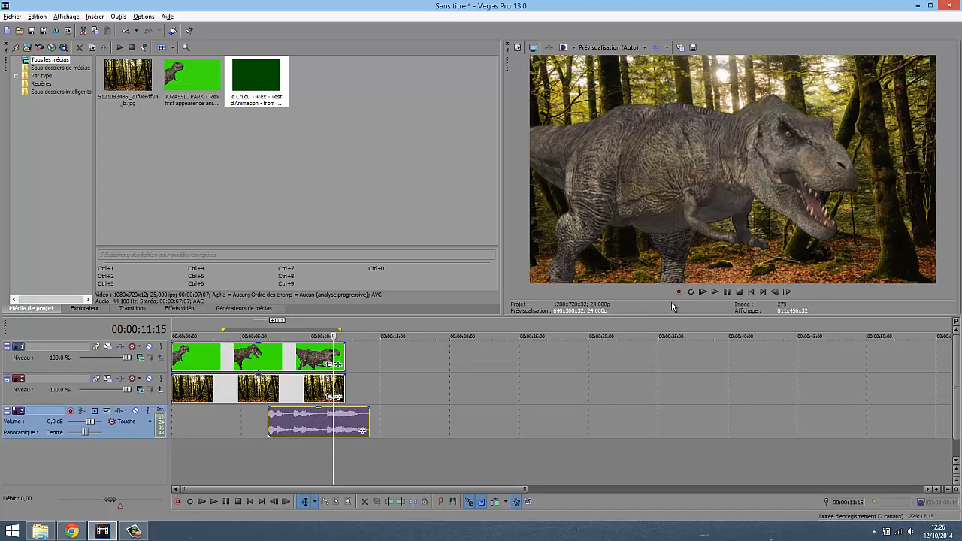
click(263, 429)
click(714, 292)
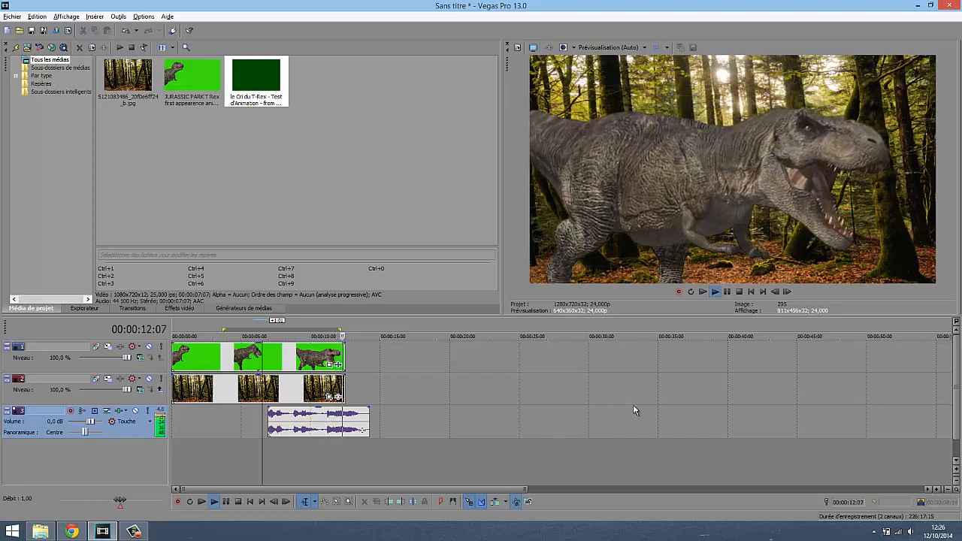
click(740, 292)
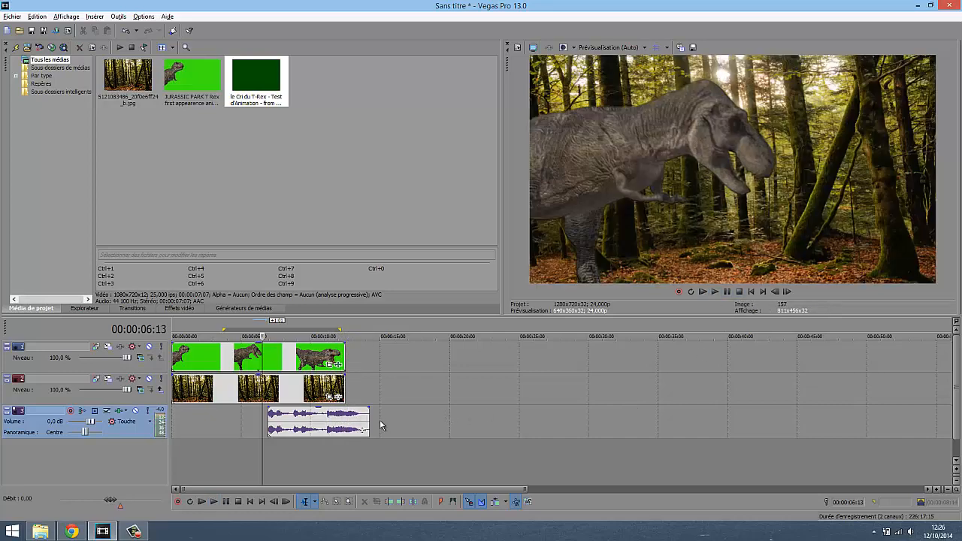
Trim the roar audio's end to the end of the T-Rex clip and place a shortened copy at the start of the timeline.
drag(367, 421, 345, 427)
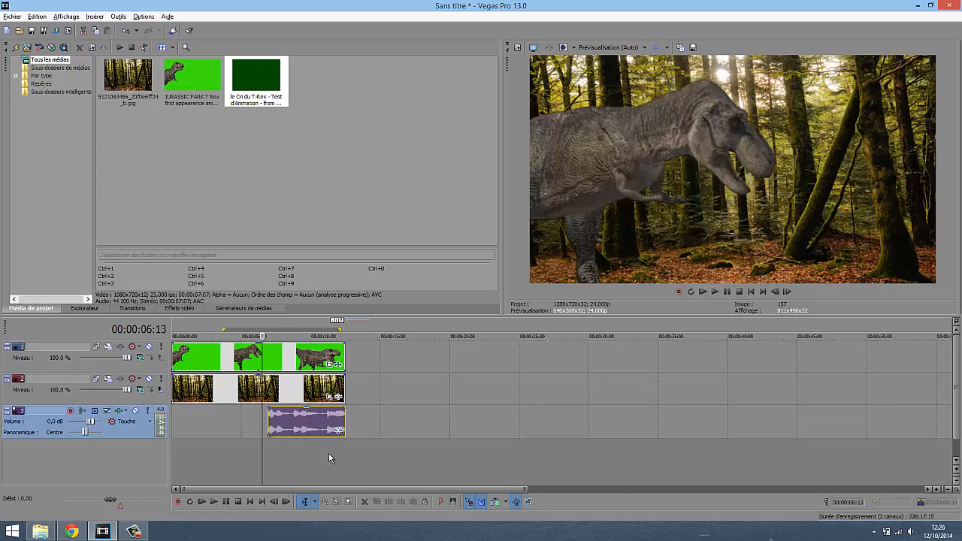
click(315, 425)
key(ctrl+v)
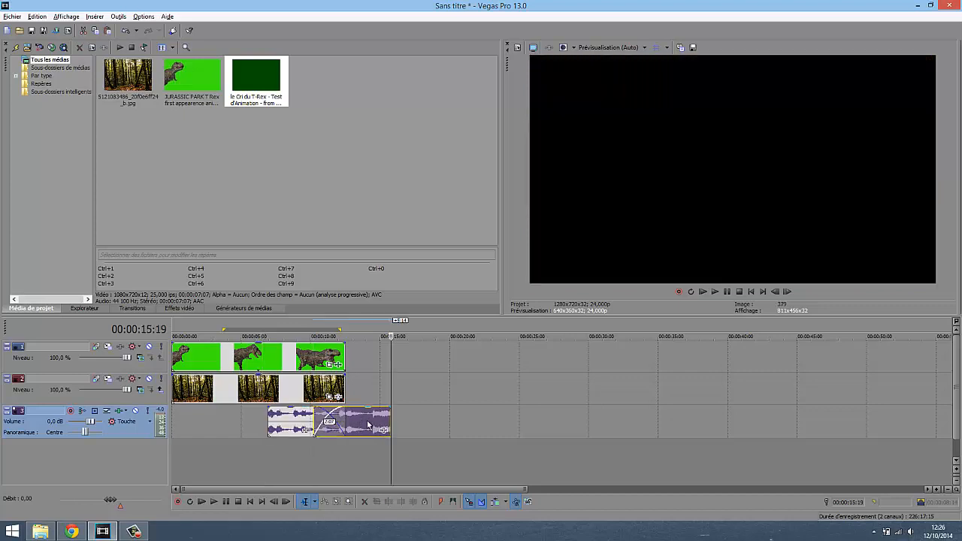
drag(369, 426, 223, 421)
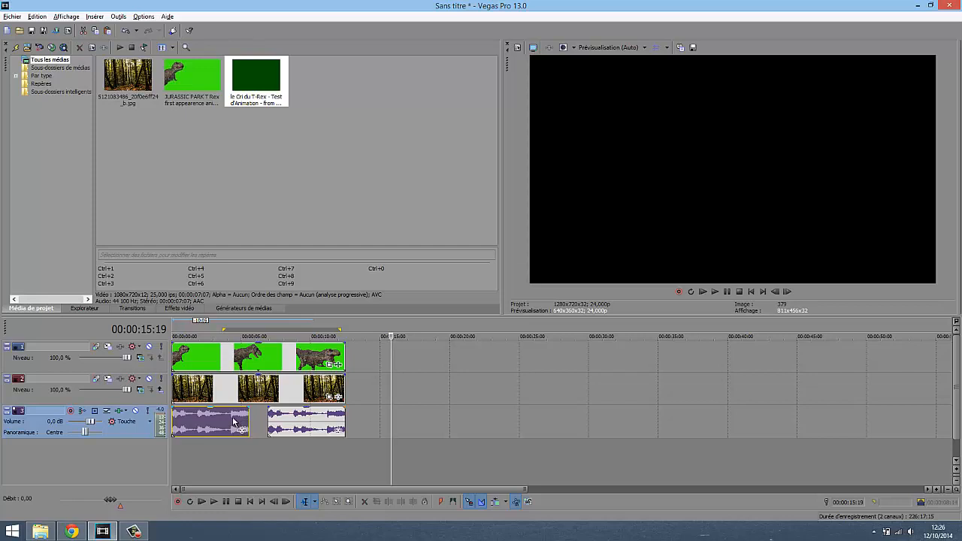
scroll(232, 416, up, 3)
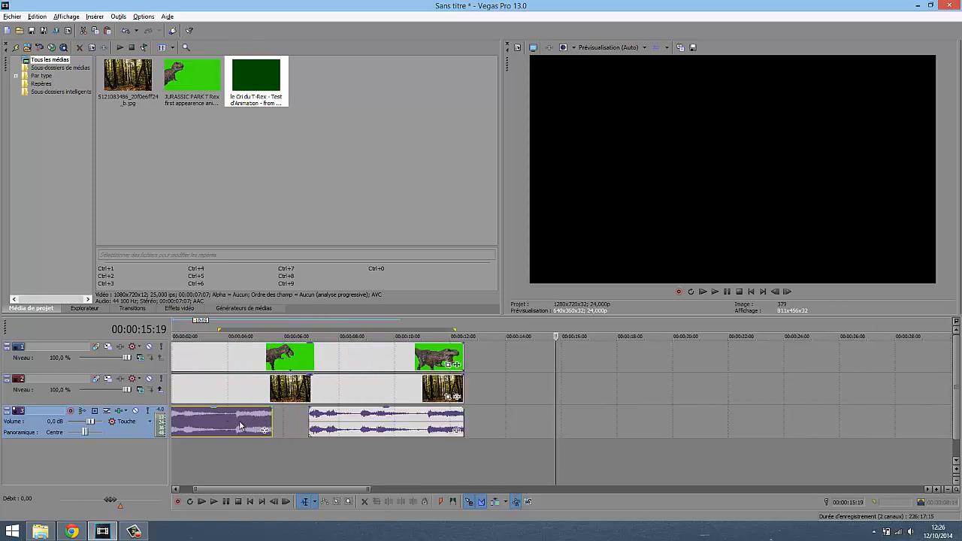
drag(272, 426, 235, 425)
Fill the gap between the two roar clips with another copy that crossfades into the last clip, and play it back.
key(ctrl+v)
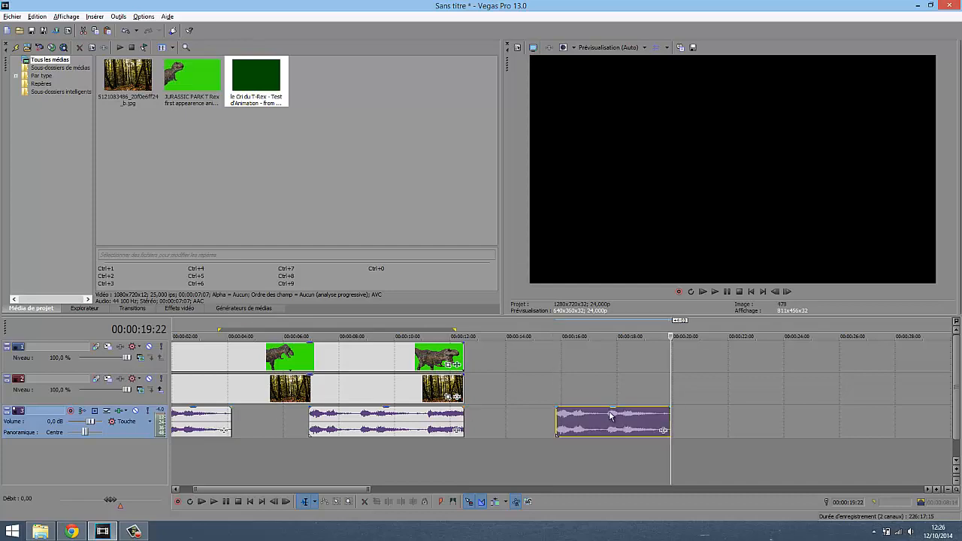
drag(611, 416, 307, 422)
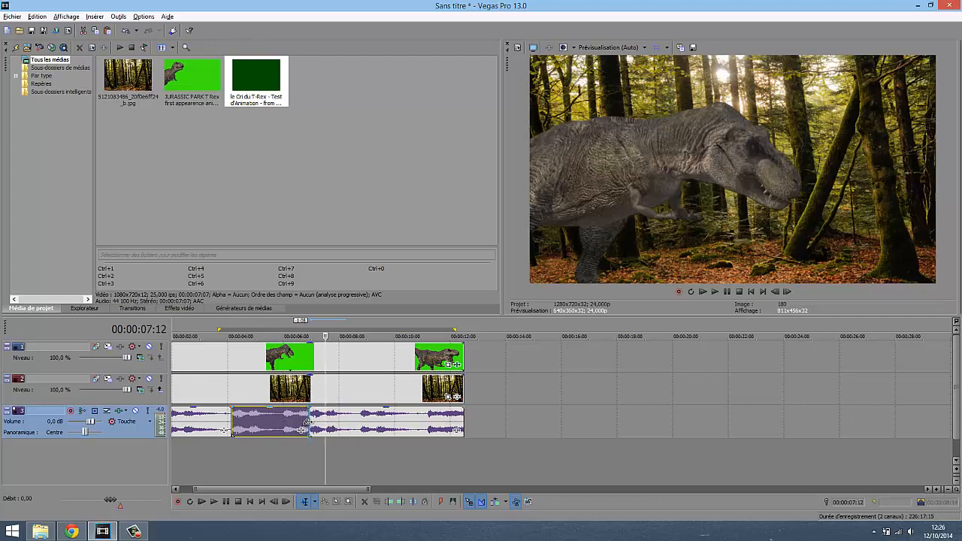
scroll(285, 438, down, 4)
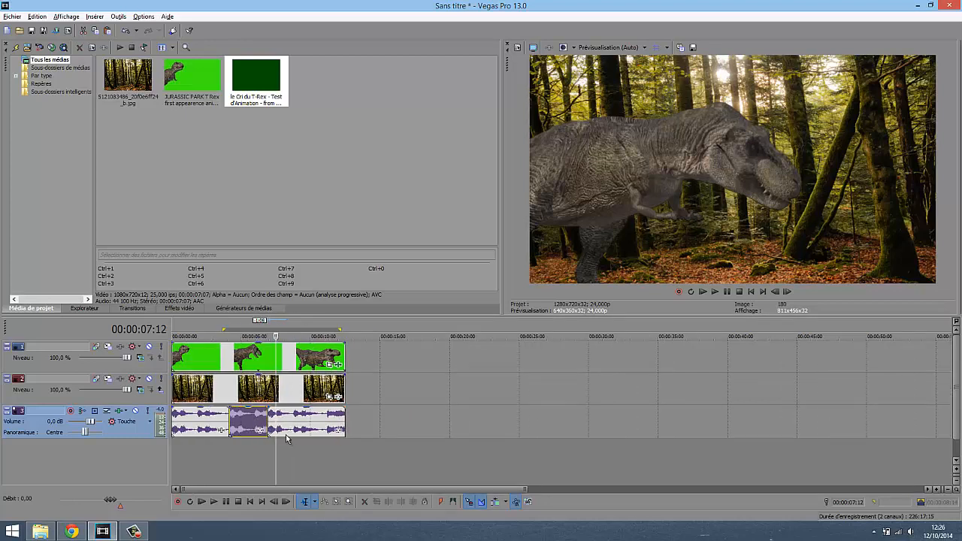
key(ctrl+z)
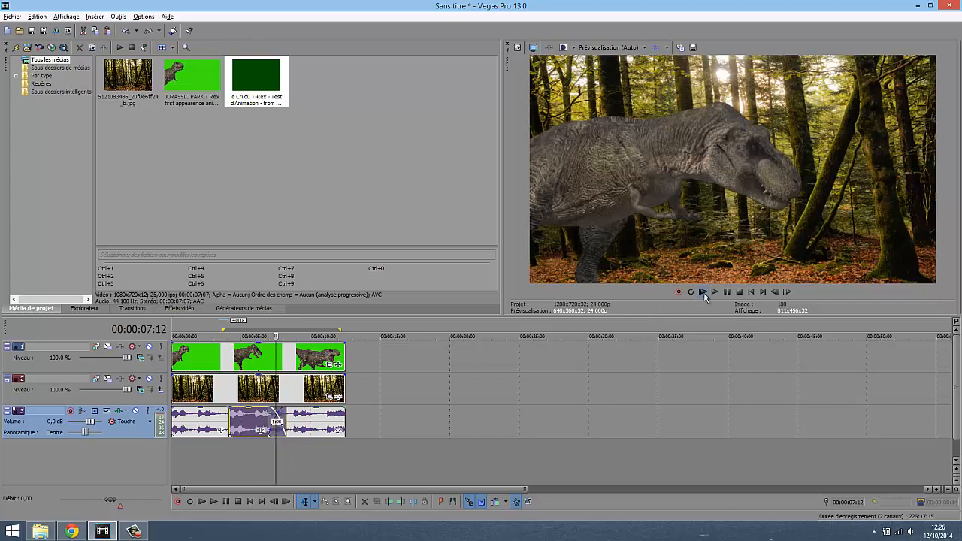
click(704, 292)
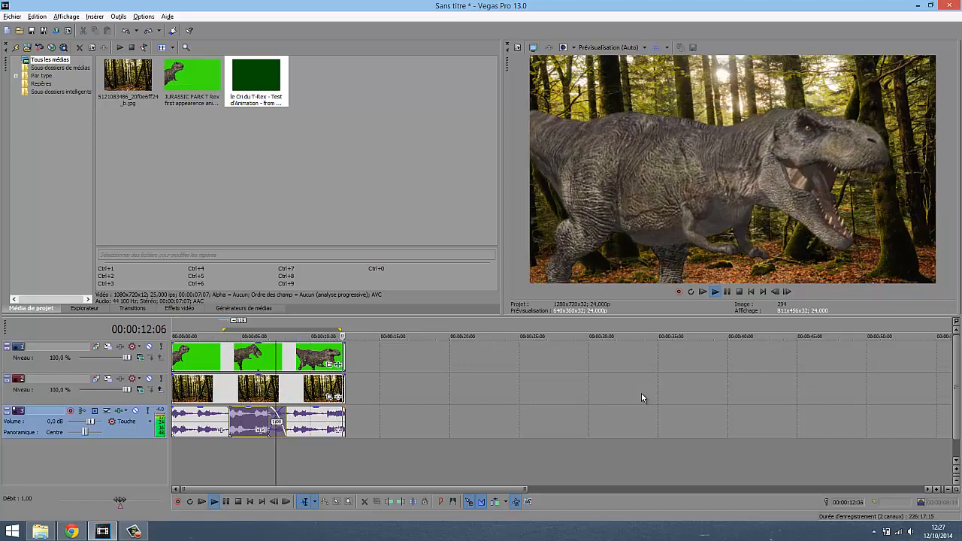
click(739, 293)
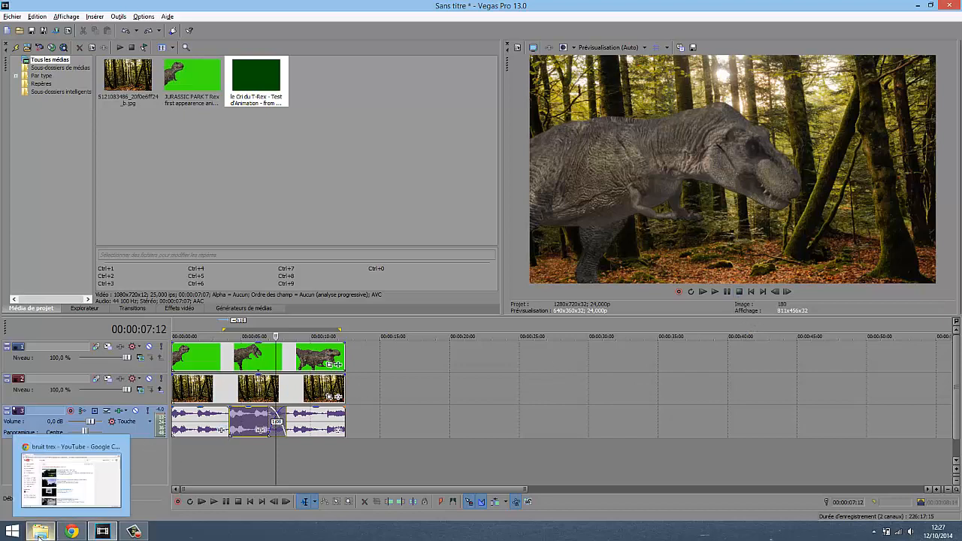
Add the Animated Flying Butterfly (Green Screen) HD video from the YouTube folder below the audio track and delete its audio track.
click(67, 481)
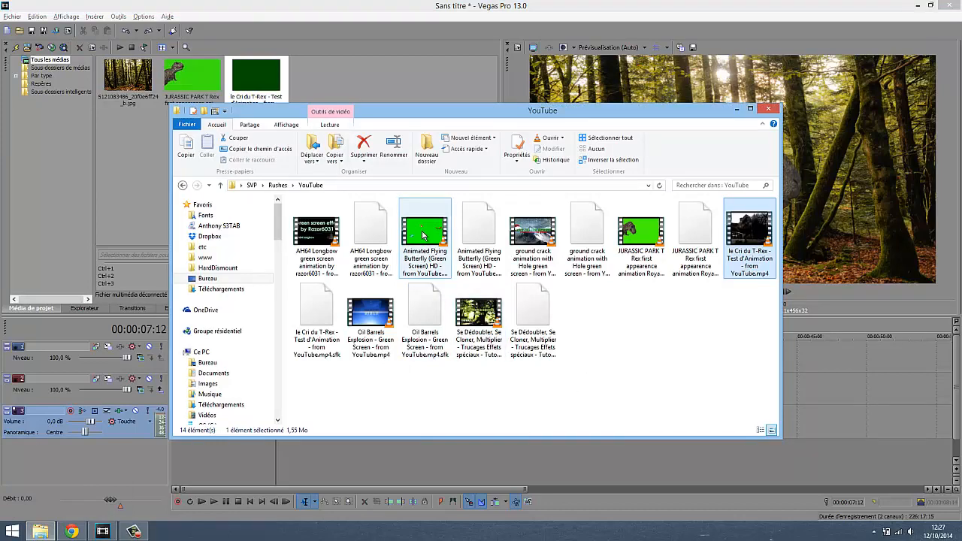
drag(425, 235, 194, 455)
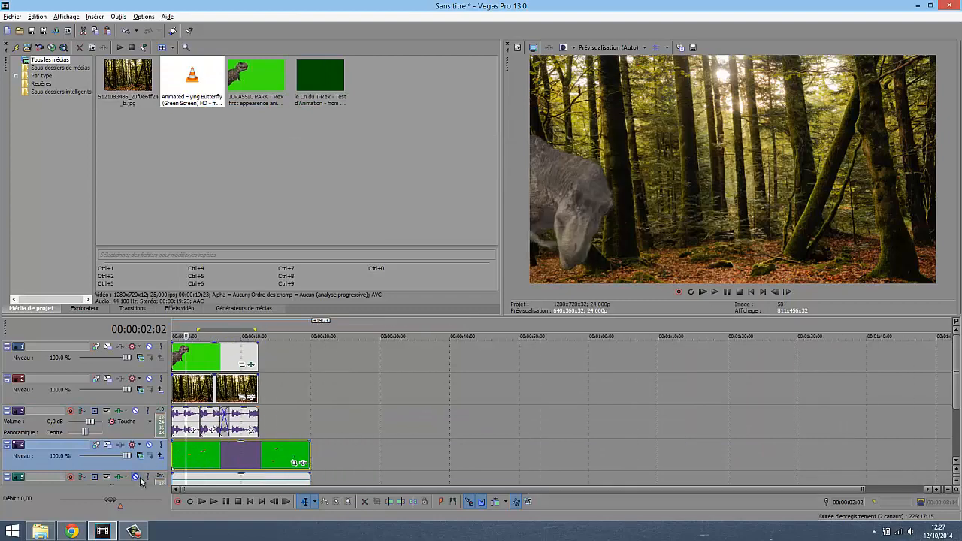
click(60, 483)
key(Delete)
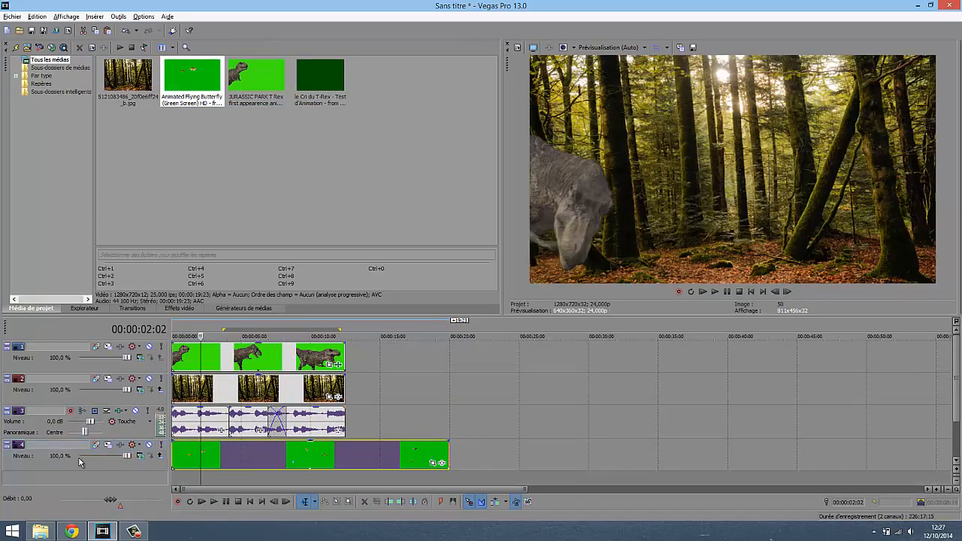
Move the butterfly track above all others, start its clip at about 5 seconds and trim it to the T-Rex clip's end.
drag(54, 463, 60, 346)
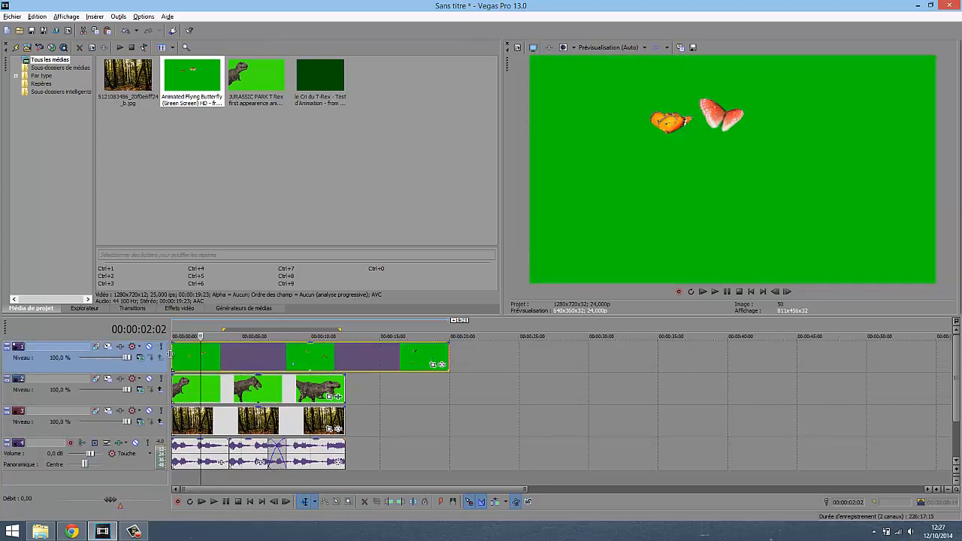
drag(195, 357, 241, 357)
drag(449, 362, 346, 362)
Apply the Incrustation en chrominance Sony effect to the butterfly clip with the playhead at 00:00:09:00.
click(297, 364)
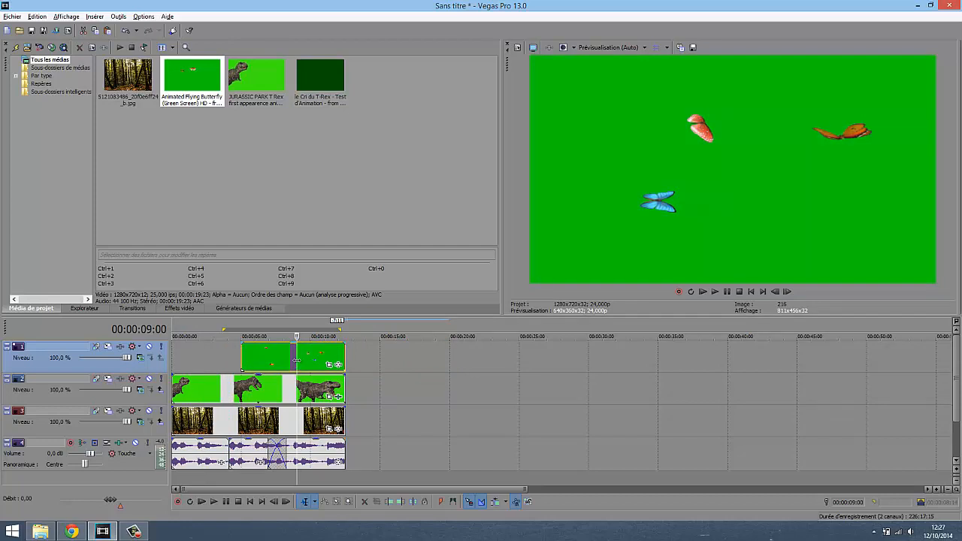
click(337, 365)
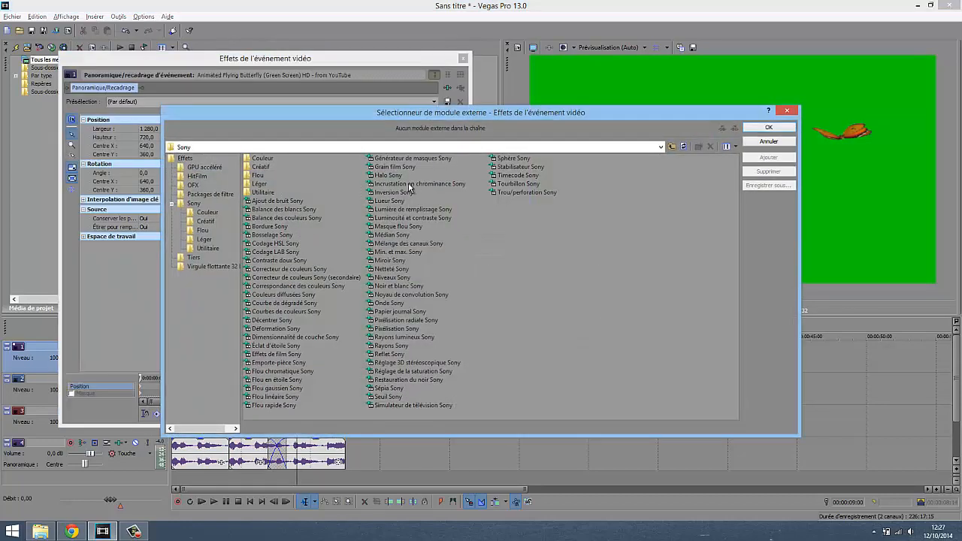
click(408, 184)
click(774, 126)
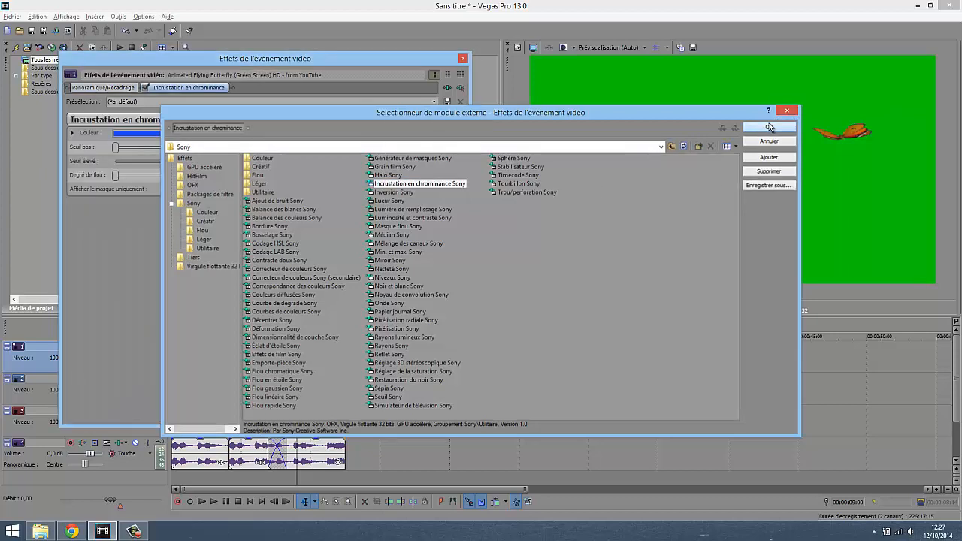
Sample the green background in the preview as the butterfly clip's chroma key colour.
click(137, 134)
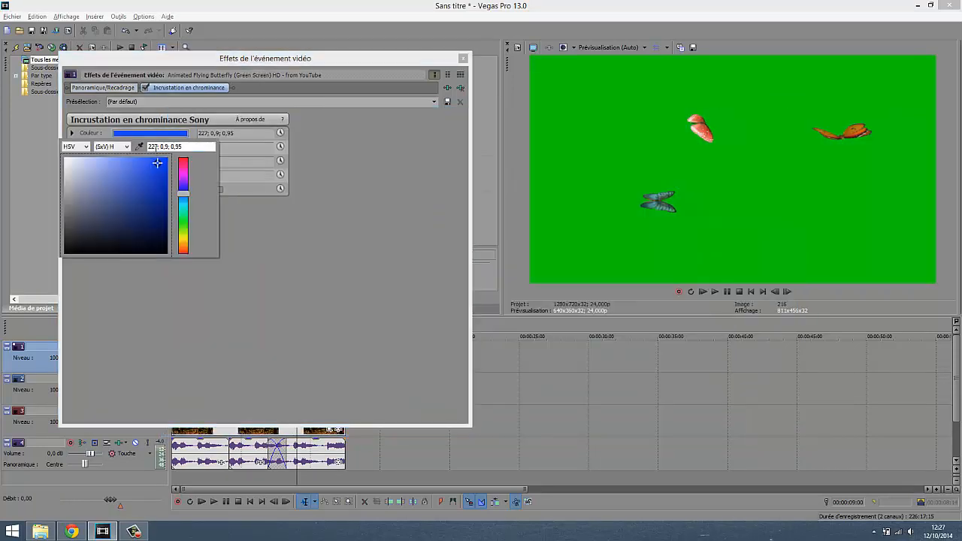
click(139, 147)
click(549, 224)
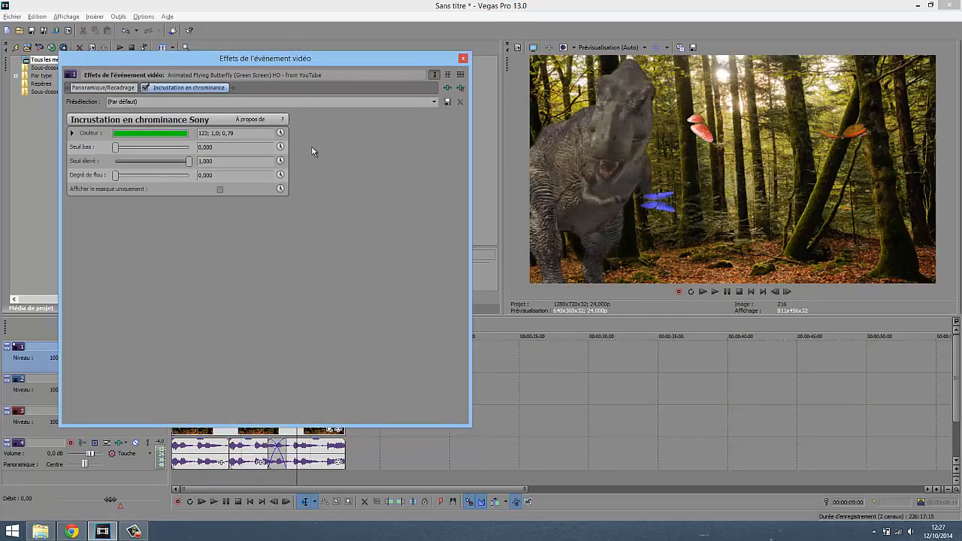
Try the Écran bleu preset on the butterfly's chroma key and switch it to Écran vert.
click(394, 102)
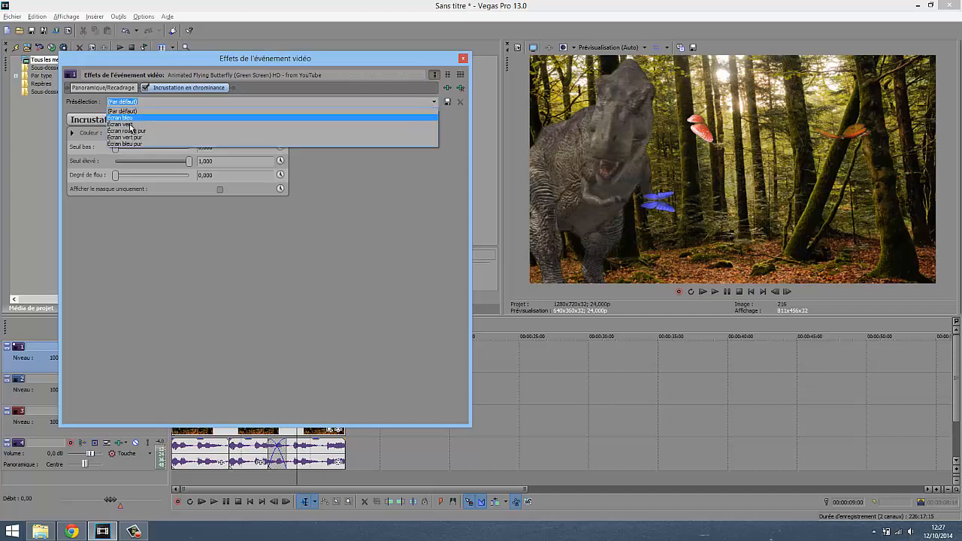
click(129, 118)
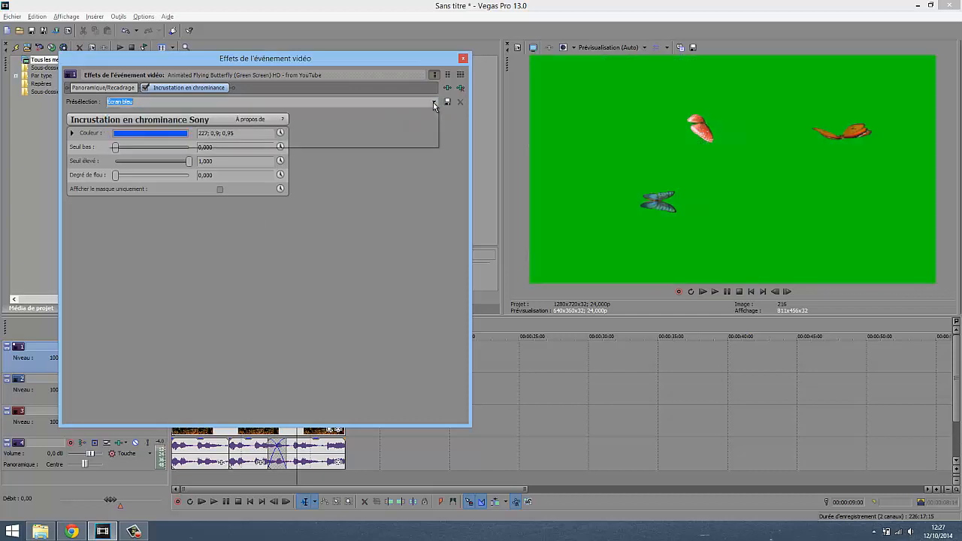
click(150, 102)
click(149, 124)
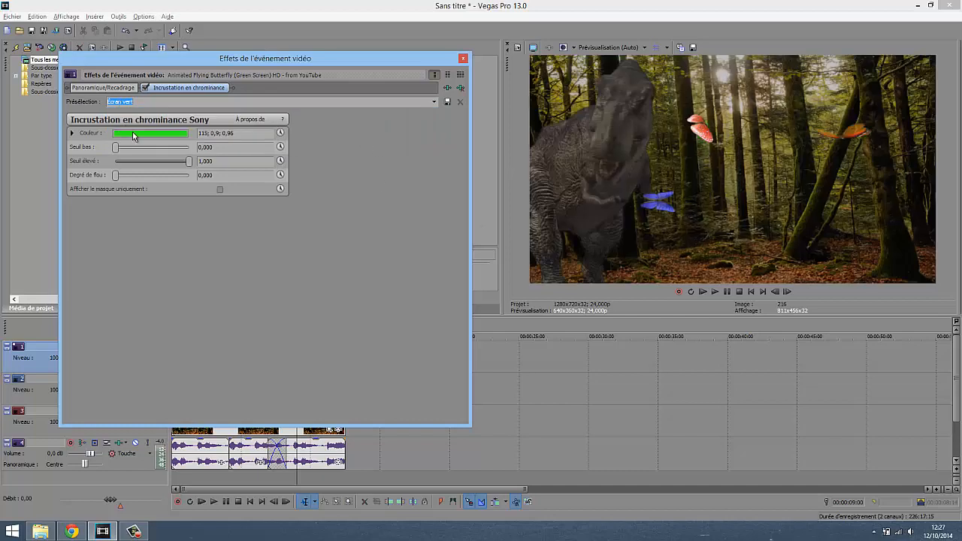
Set the chroma key's Seuil bas to about 0,265 and Seuil élevé to about 0,449, and close the effect settings.
click(189, 162)
drag(117, 148, 136, 161)
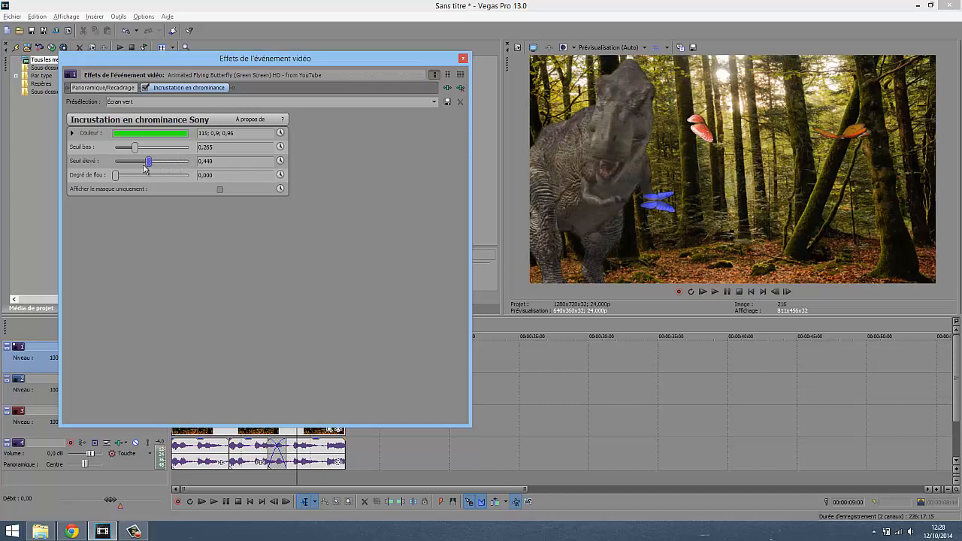
click(464, 58)
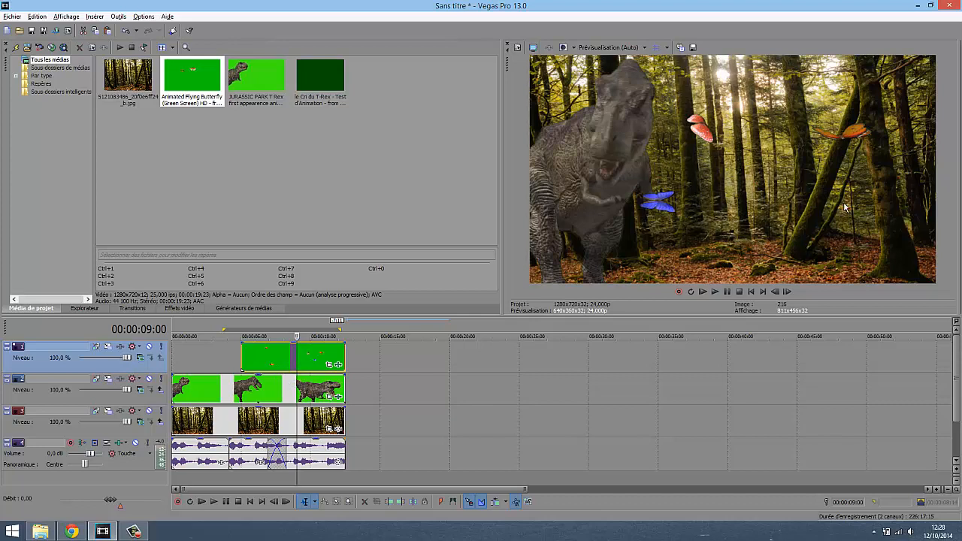
Shift the butterfly clip's pan/crop frame sideways to about Centre X 331,0 and Centre Y 362,5.
click(333, 365)
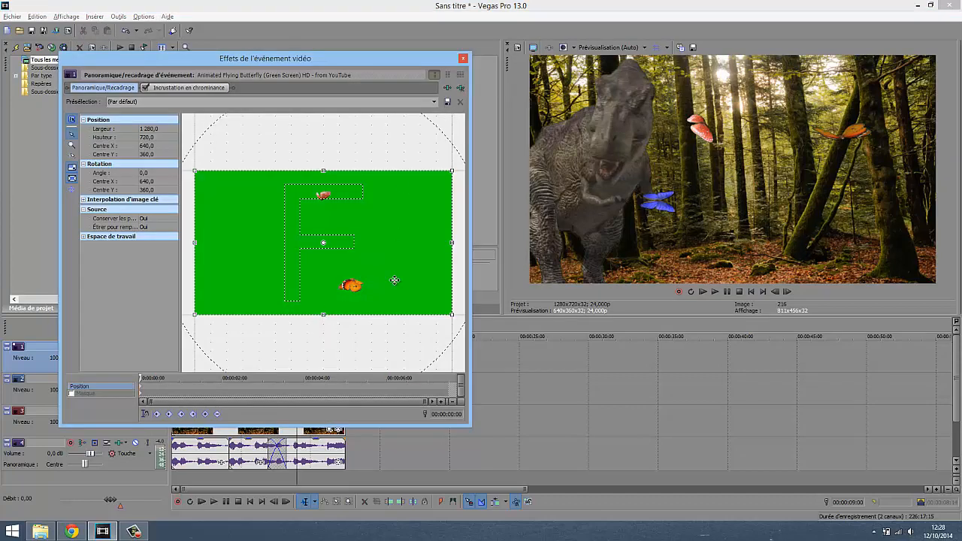
drag(394, 281, 333, 282)
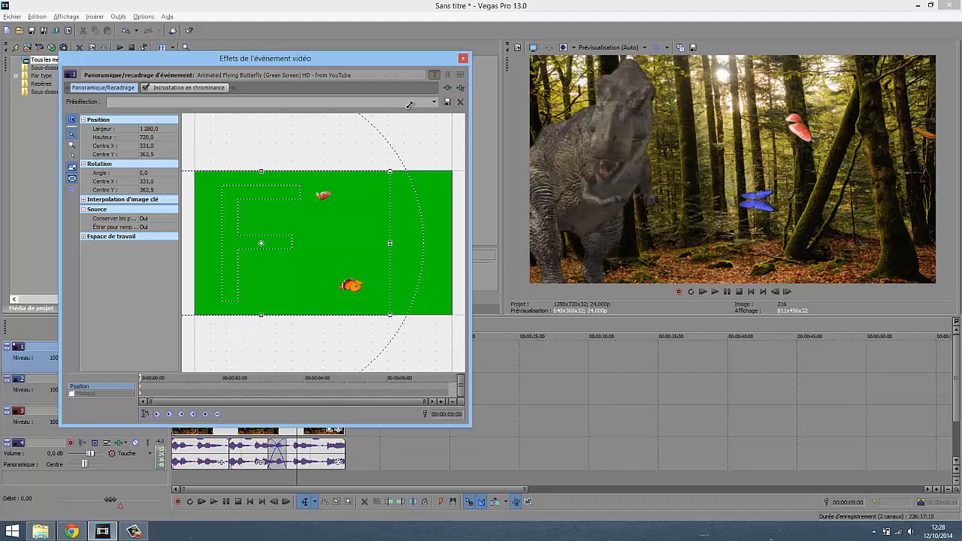
click(464, 59)
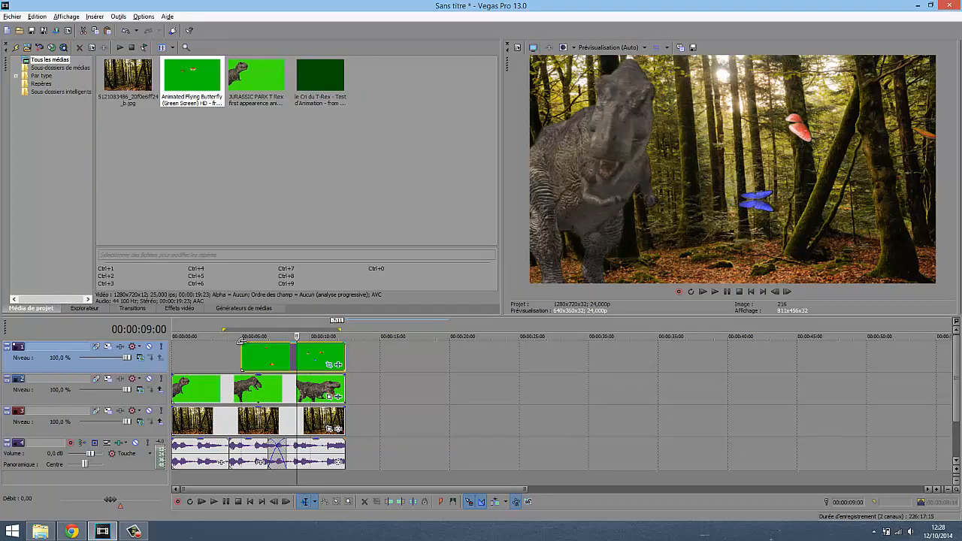
Give the butterfly clip a fade-in of about 2 seconds and a fade-out starting at 00:00:11:03.
drag(241, 342, 269, 342)
drag(345, 342, 326, 344)
click(326, 350)
Add fade-outs starting at about 00:00:11:03 to the T-Rex clip, the forest image and the last roar clip.
drag(344, 376, 328, 374)
drag(344, 408, 332, 407)
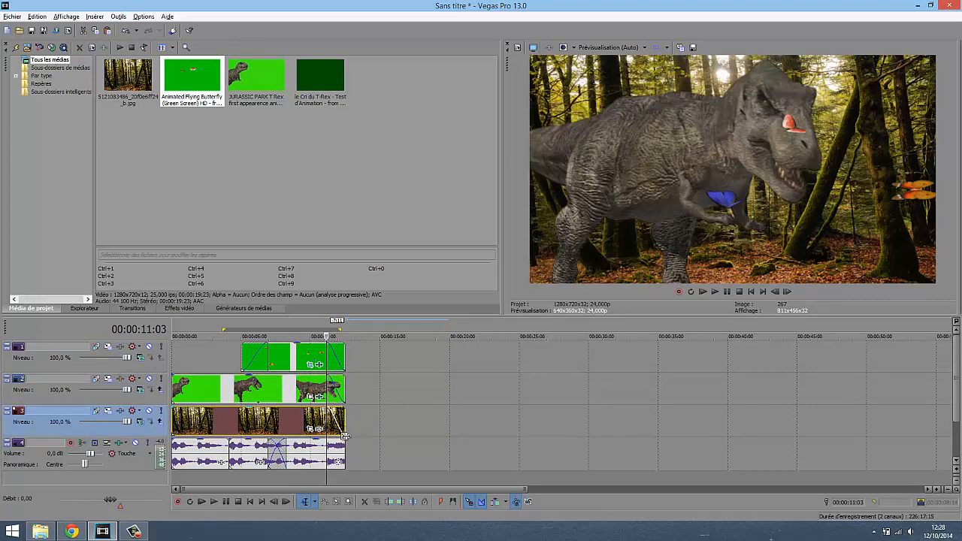
drag(346, 441, 327, 442)
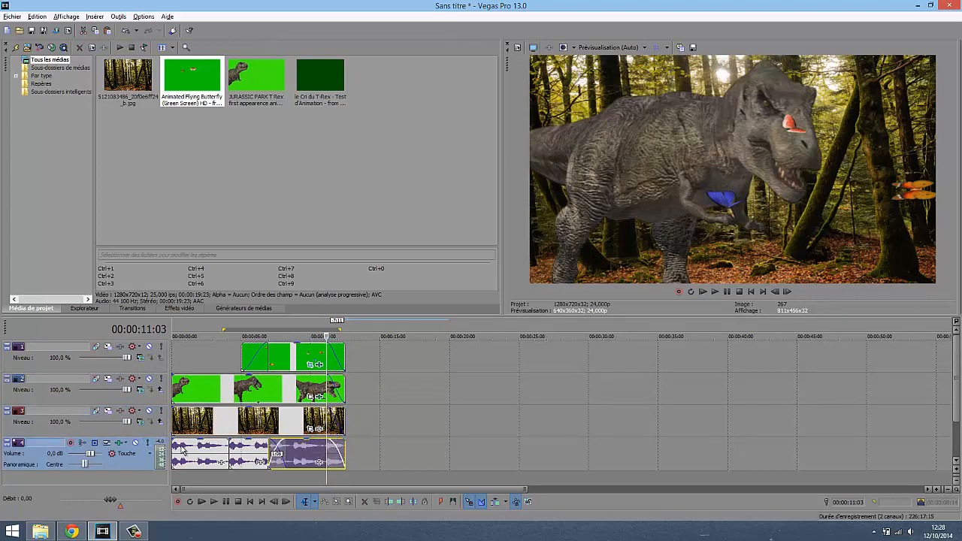
Add fade-ins ending at about 00:00:01:08 to the first roar clip, the forest image and the T-Rex clip.
drag(172, 441, 191, 410)
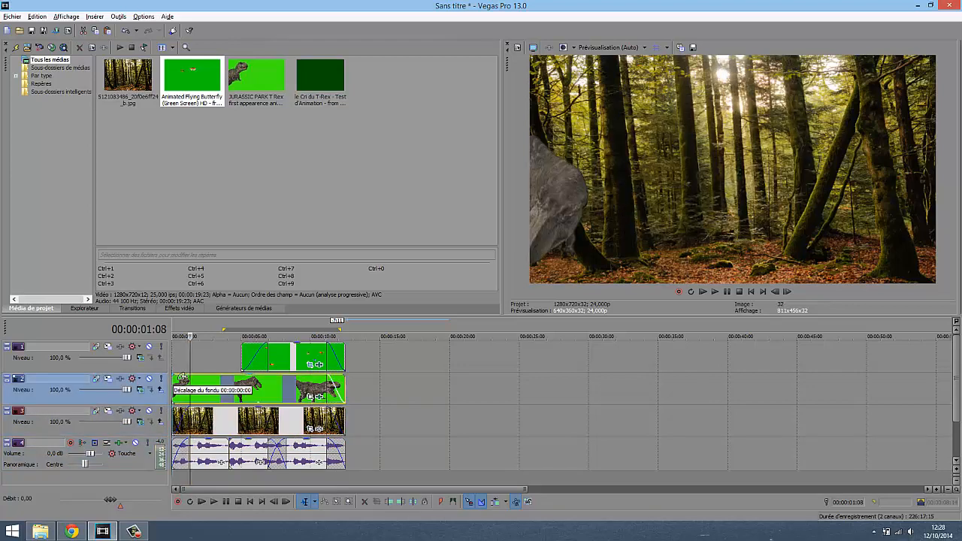
drag(173, 376, 181, 376)
click(185, 438)
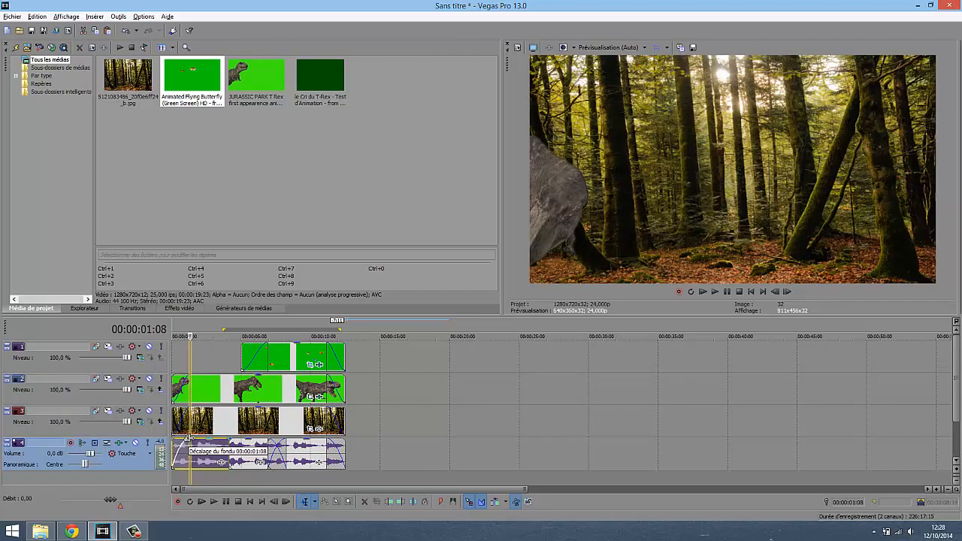
Play back the composition from 00:00:01:08, stop it, and view the frame at 00:00:08:17.
click(704, 292)
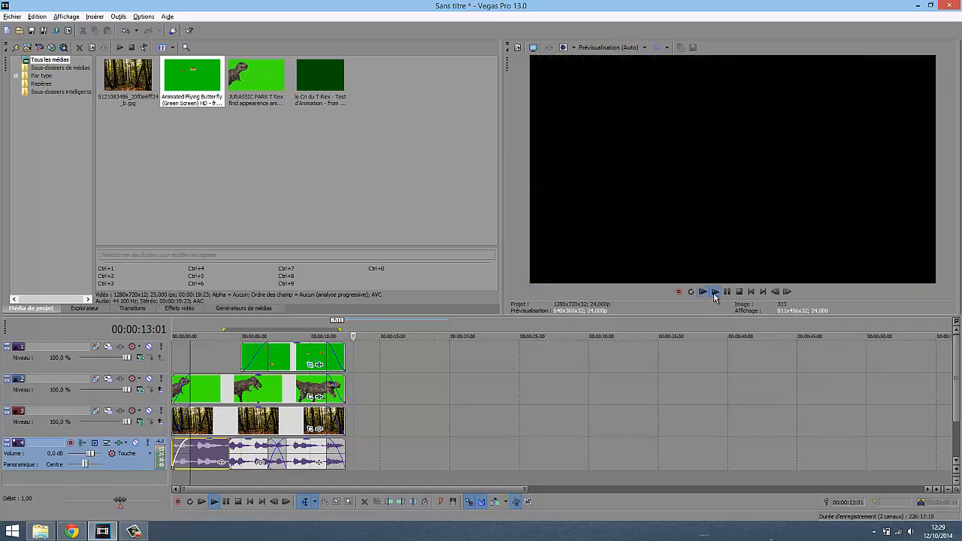
click(739, 292)
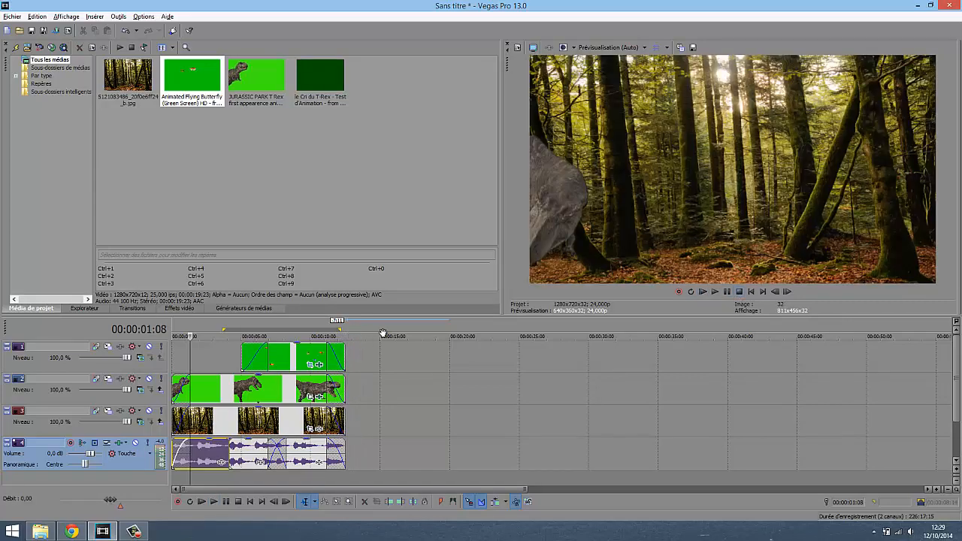
click(294, 400)
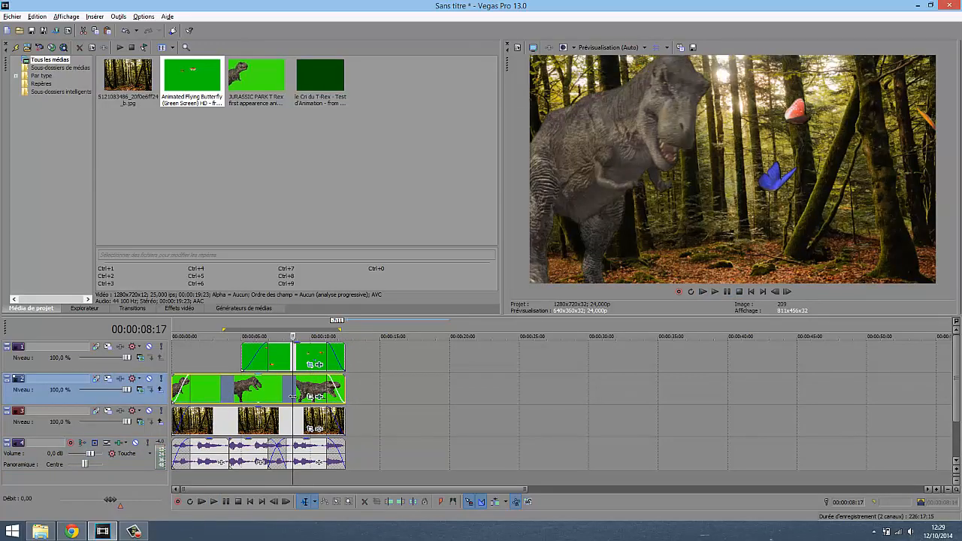
scroll(292, 396, up, 2)
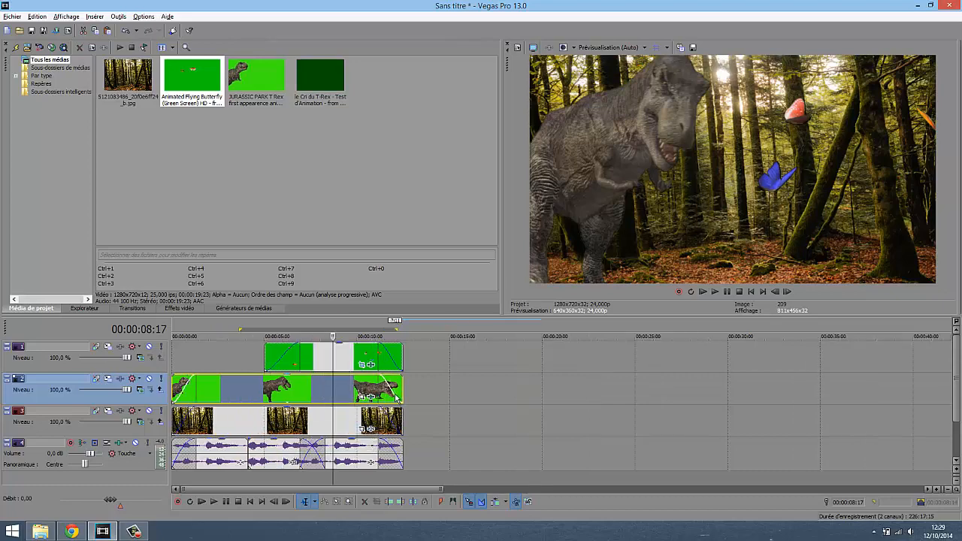